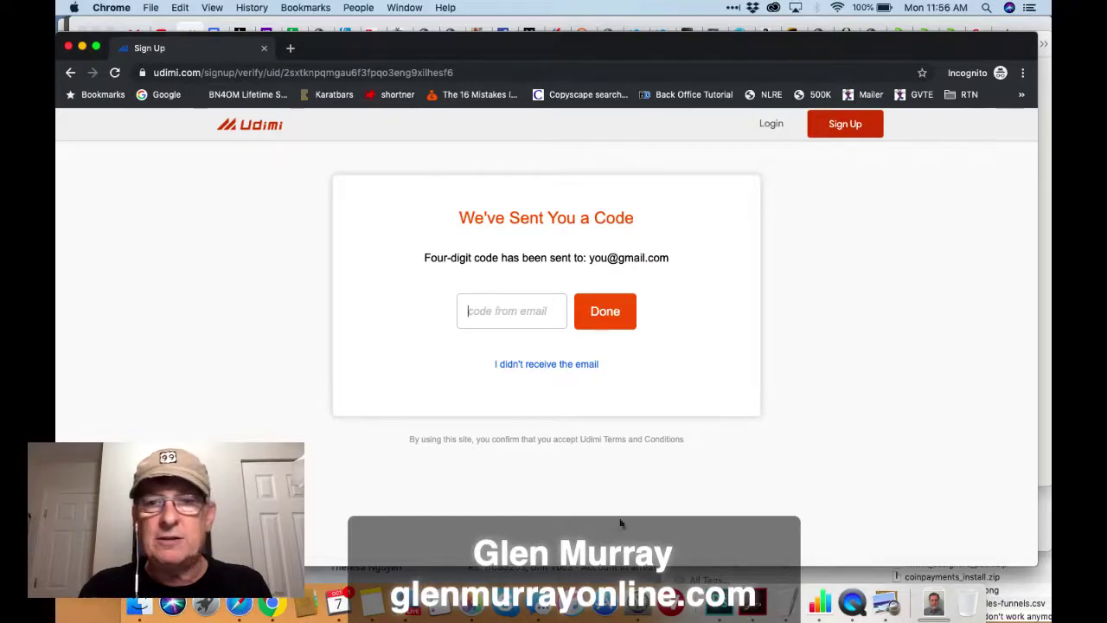
Switch to the signed-in Udimi cart page, open in the same browser window as the Mailing System page
left_click(404, 7)
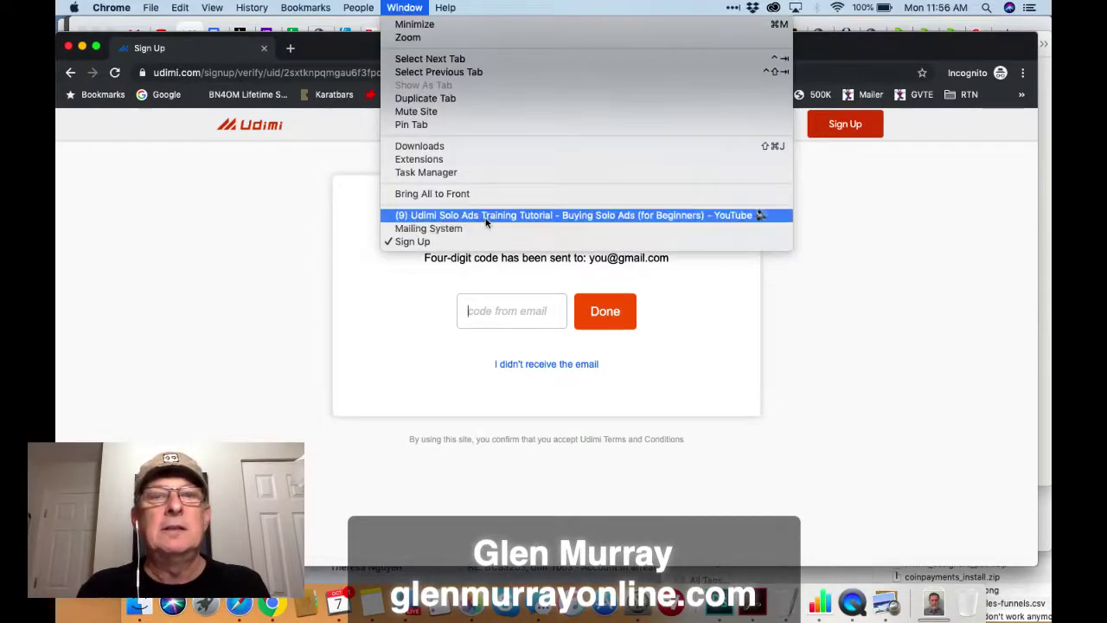
left_click(487, 216)
left_click(405, 8)
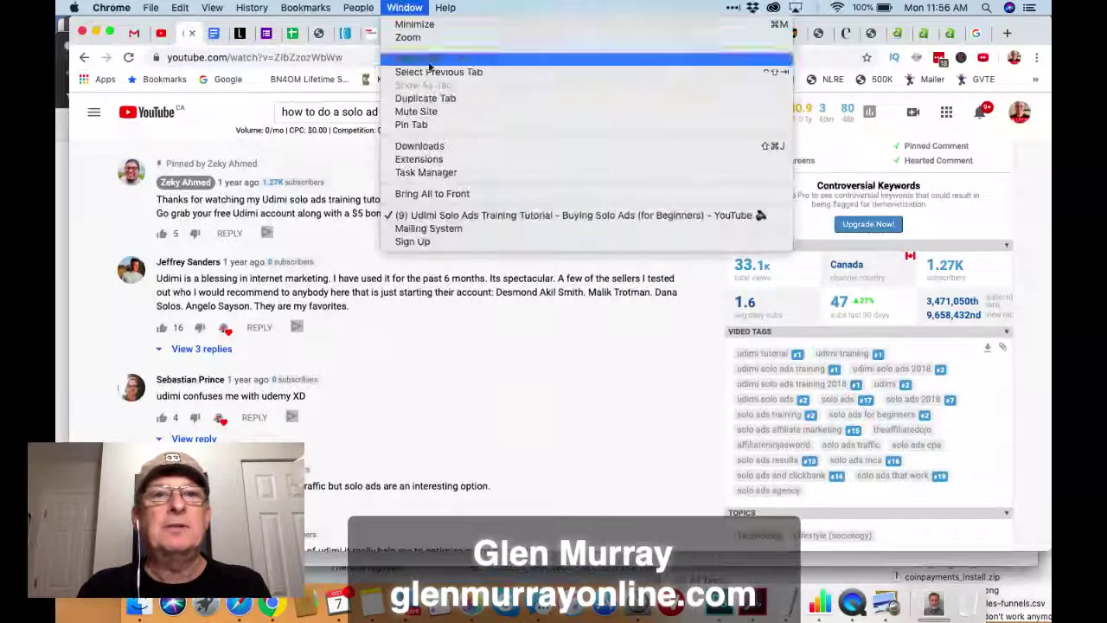
left_click(432, 227)
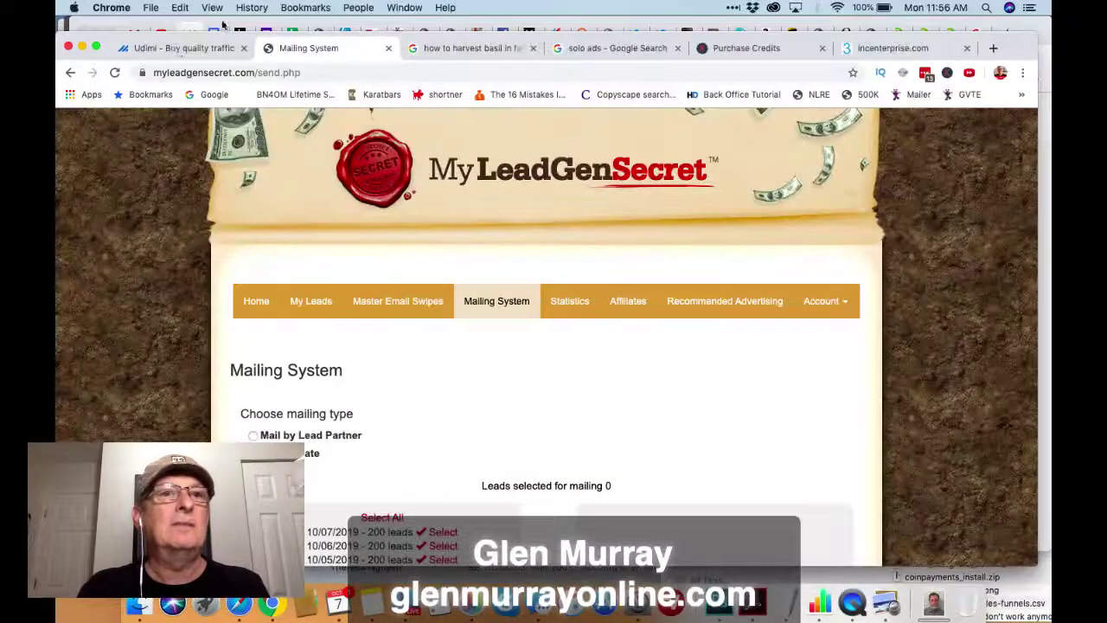
left_click(179, 50)
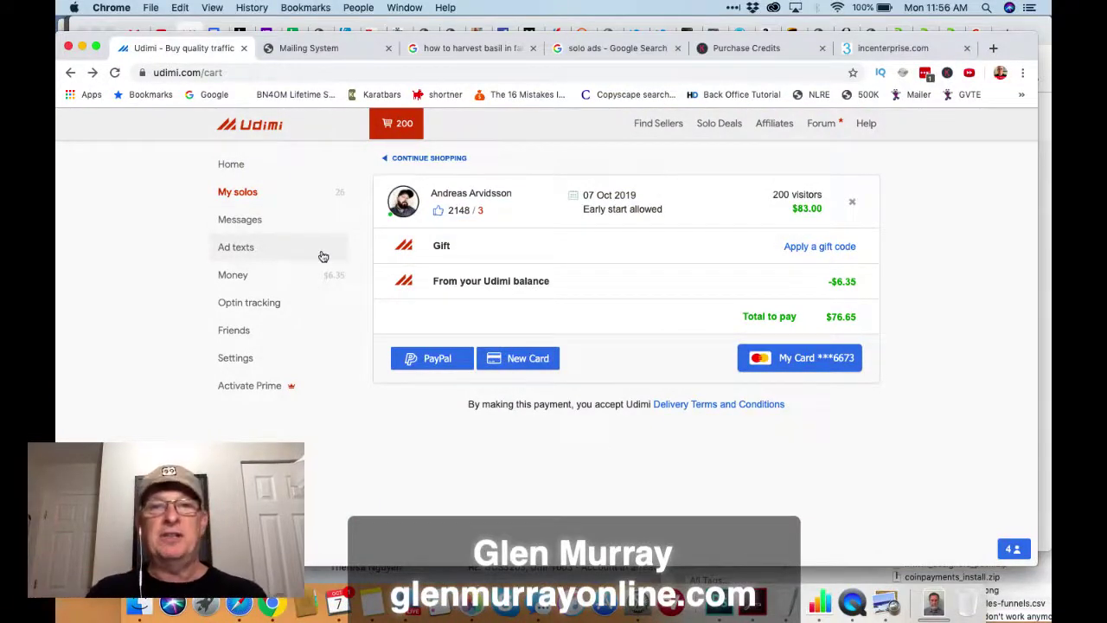
Start a new email swipe in the Udimi ad texts, ready for its subject
left_click(234, 249)
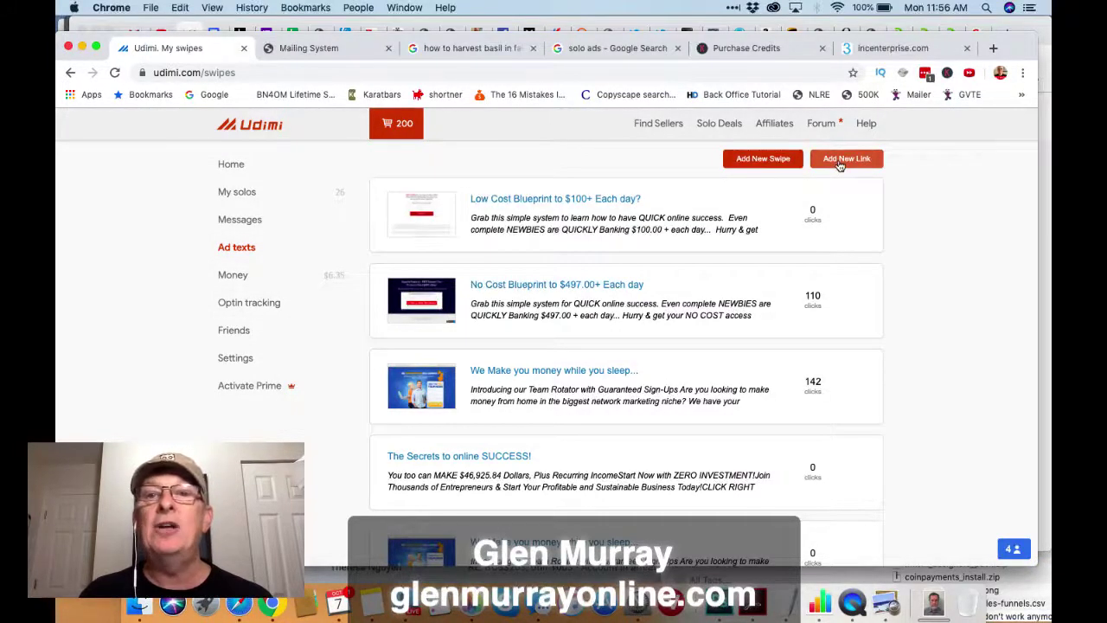
left_click(766, 161)
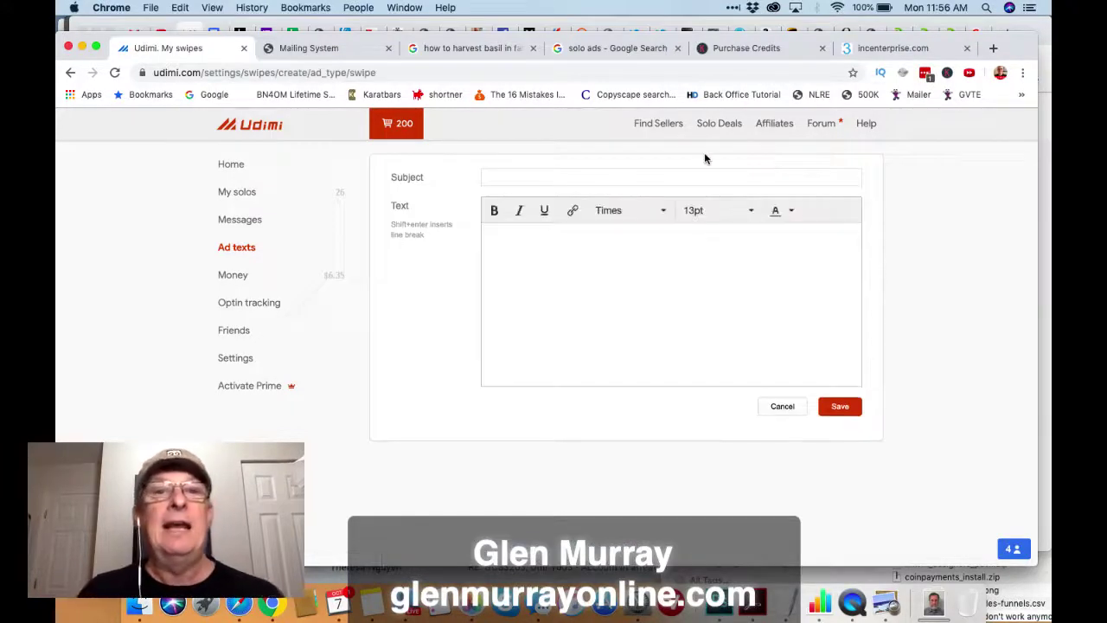
left_click(545, 176)
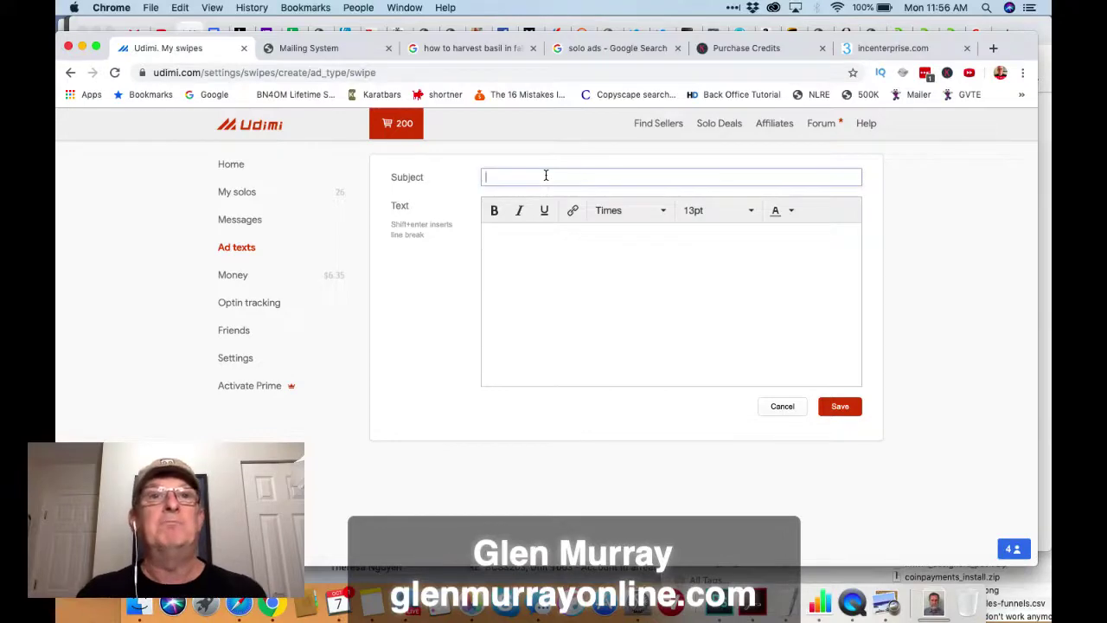
Copy the subject "Low Cost Blueprint to $100+ Each day?" from the My Lead Gen Secret mailing page into the new Udimi swipe's subject
left_click(320, 49)
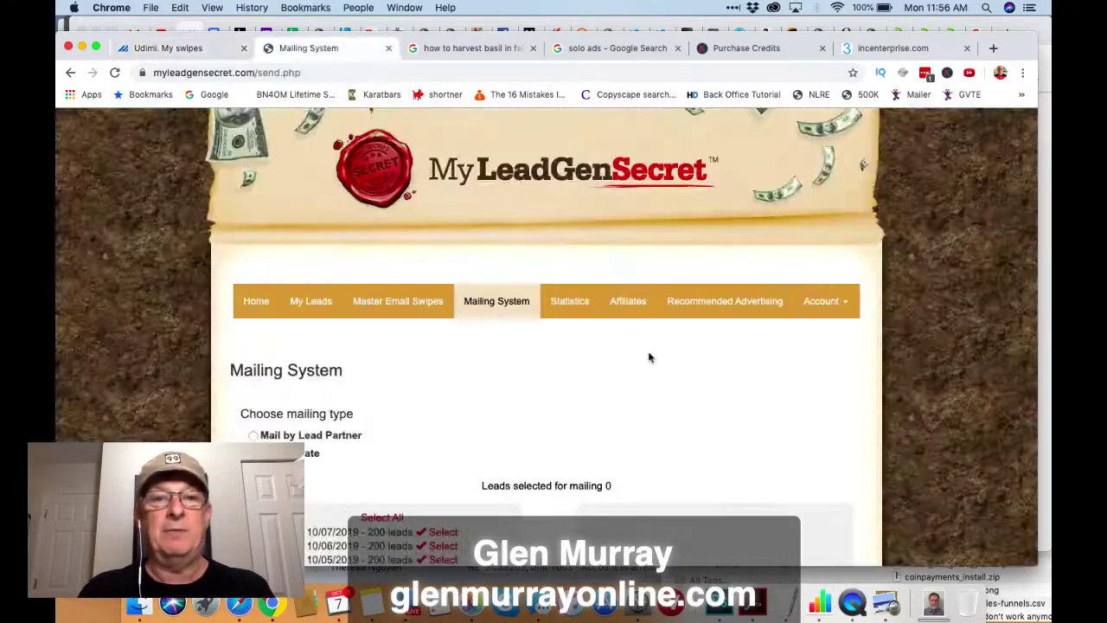
scroll(609, 400, "down", 5)
scroll(610, 400, "down", 5)
scroll(568, 227, "up", 2)
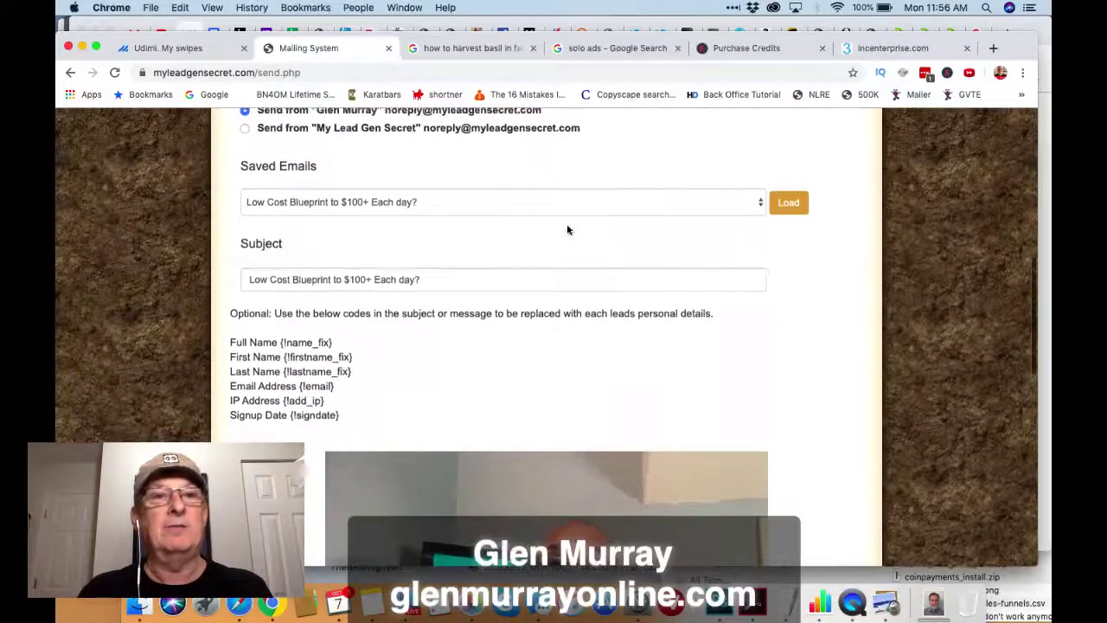
triple_click(447, 279)
key("super+c")
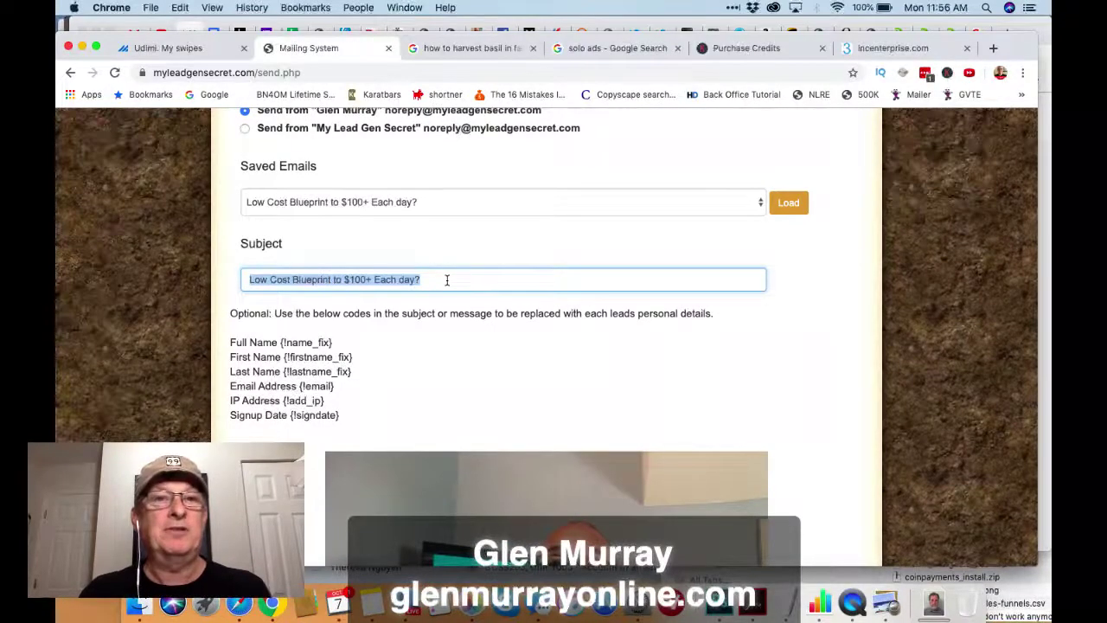
scroll(447, 279, "down", 10)
scroll(447, 284, "down", 1)
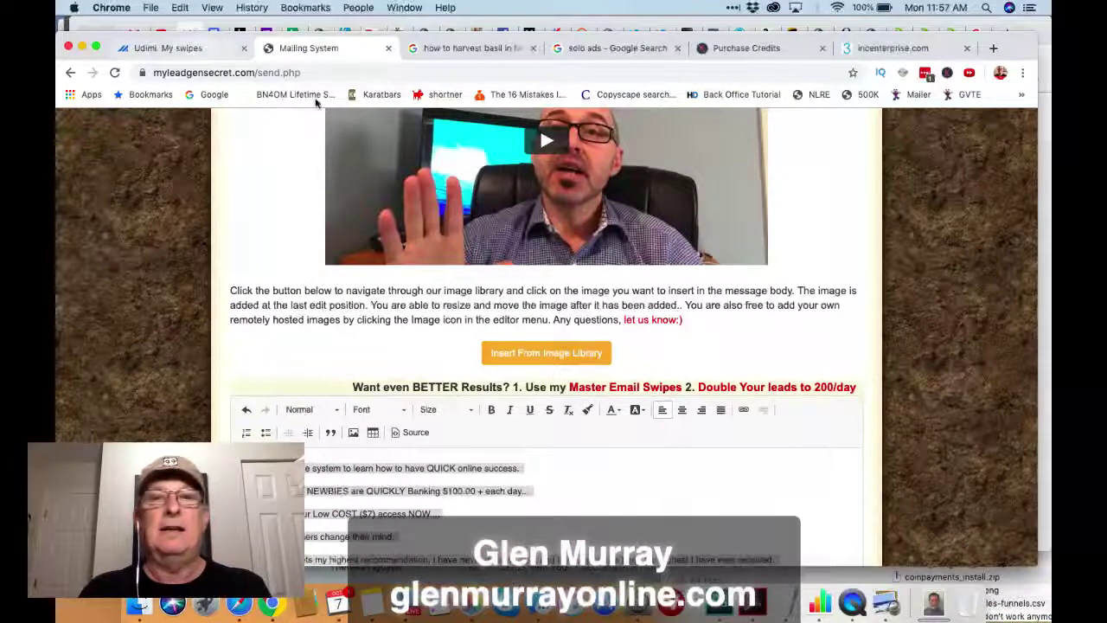
left_click(206, 45)
left_click(597, 177)
key("super+v")
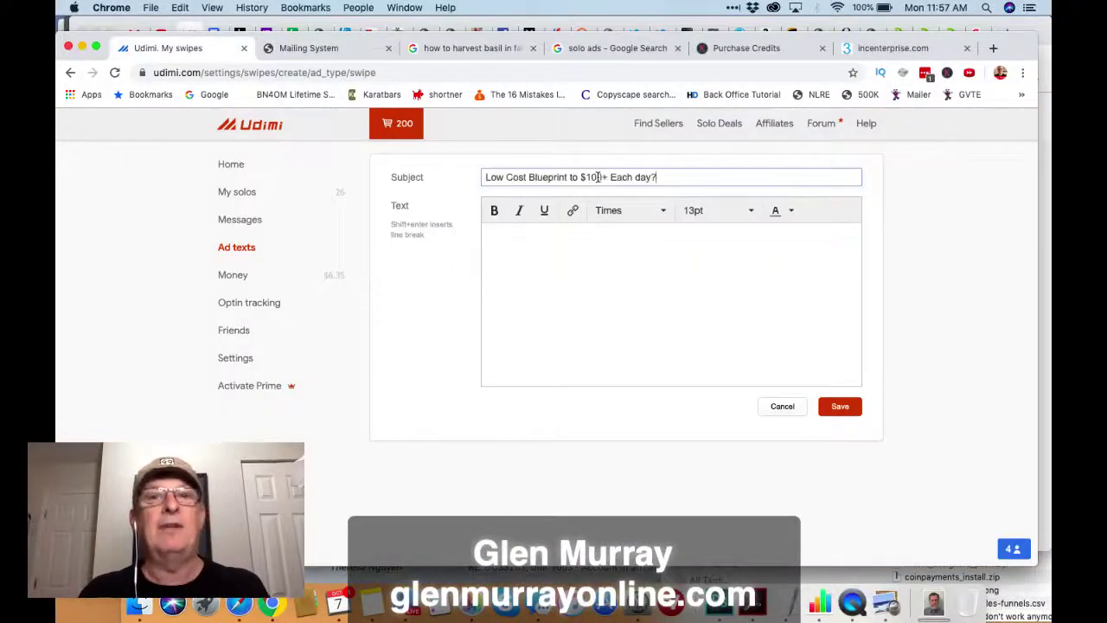
Copy the full message body from the My Lead Gen Secret mailing page into the text of the new Udimi swipe
left_click(311, 48)
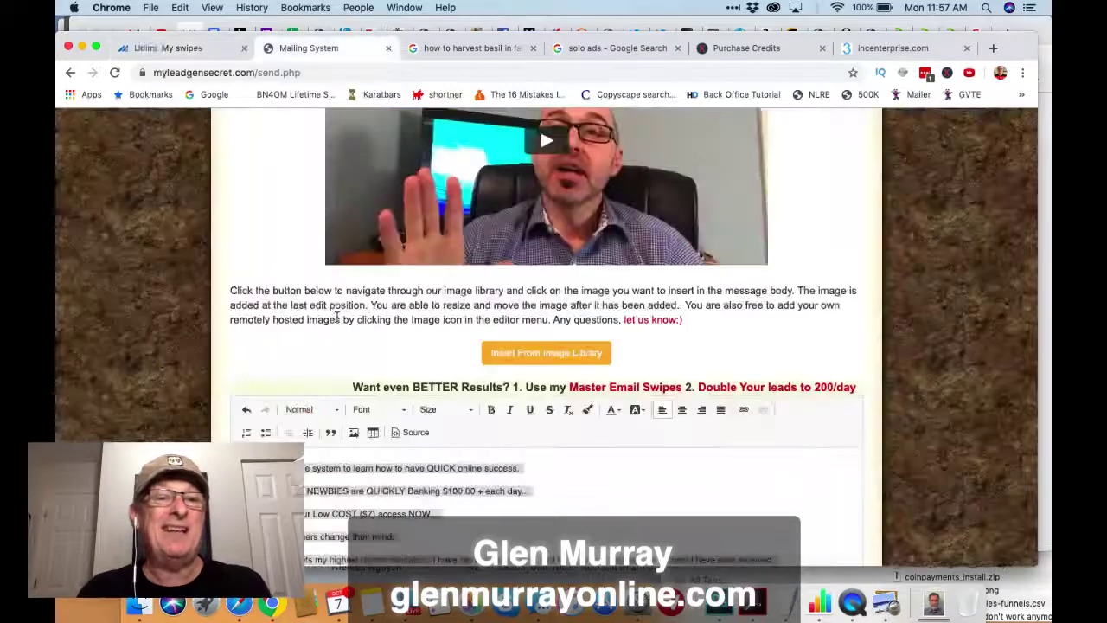
scroll(419, 442, "down", 3)
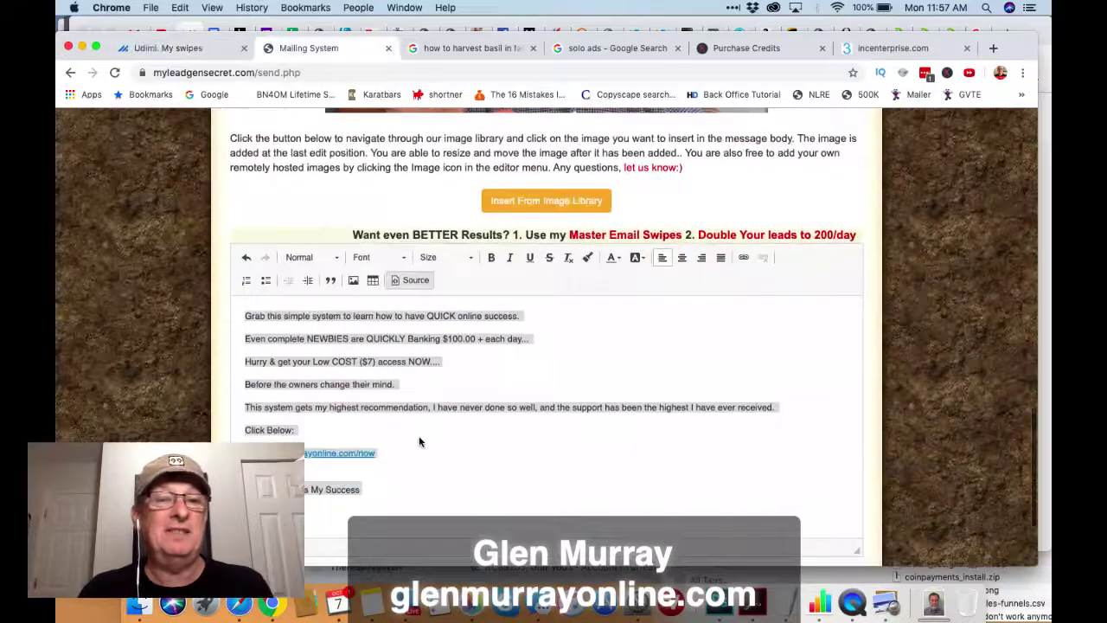
left_click(446, 491)
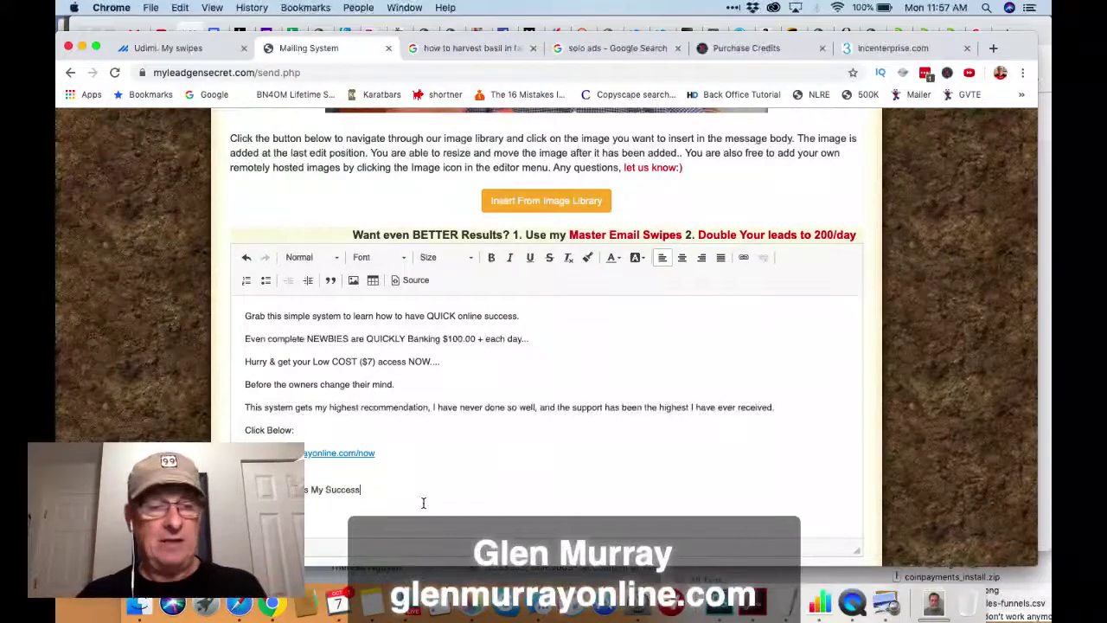
key("super+a")
key("super+c")
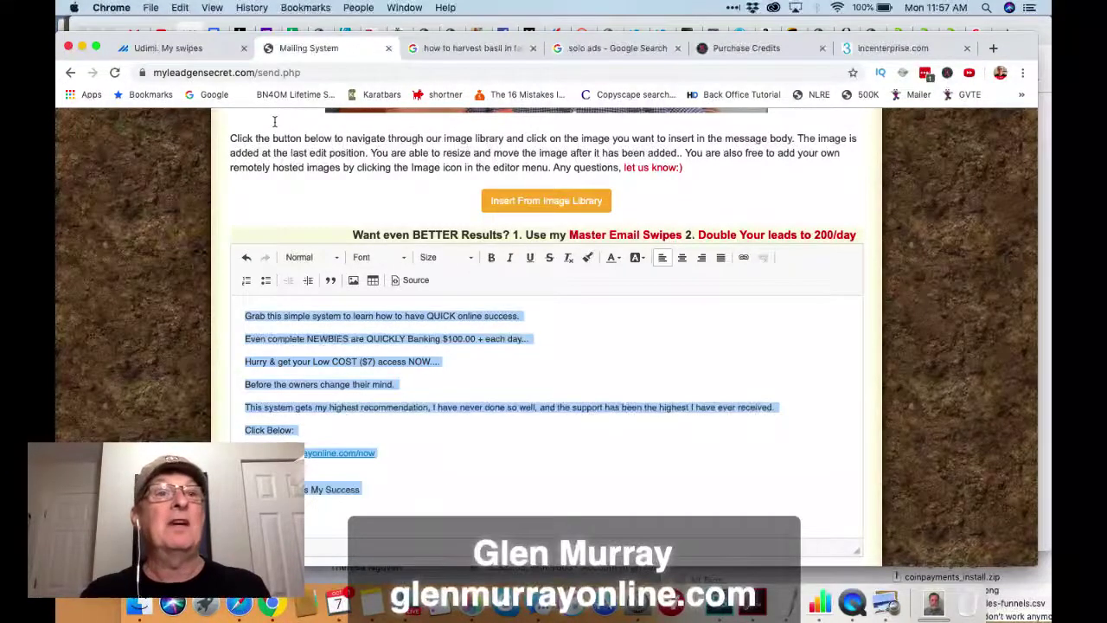
left_click(195, 52)
left_click(579, 285)
key("super+v")
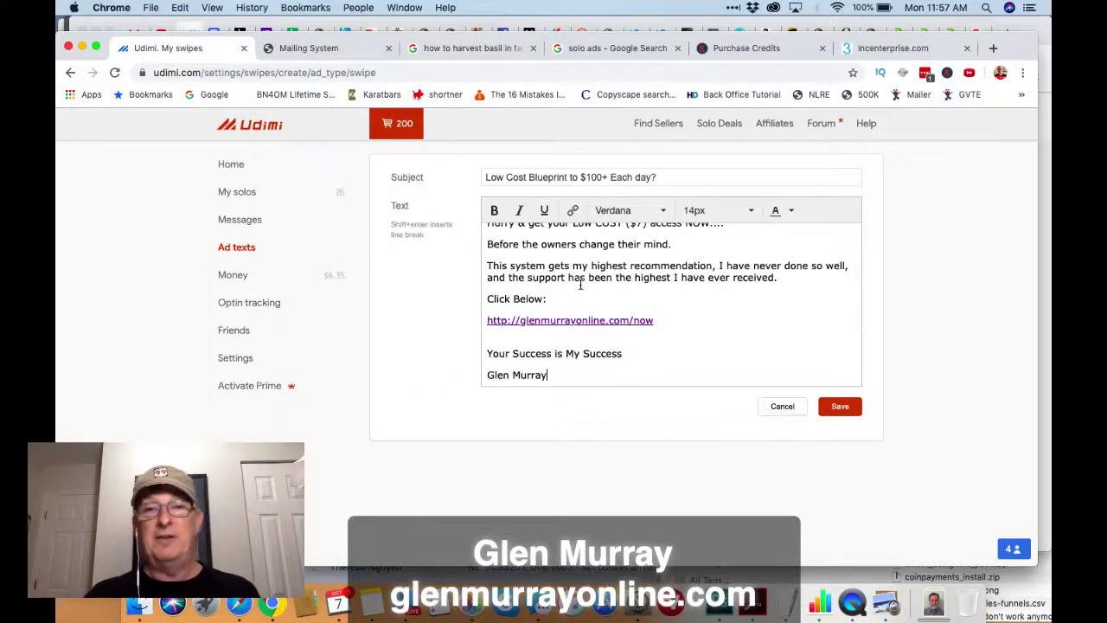
Look over the swipe text, leave the form without saving, and go to the Find Sellers page
scroll(709, 329, "up", 3)
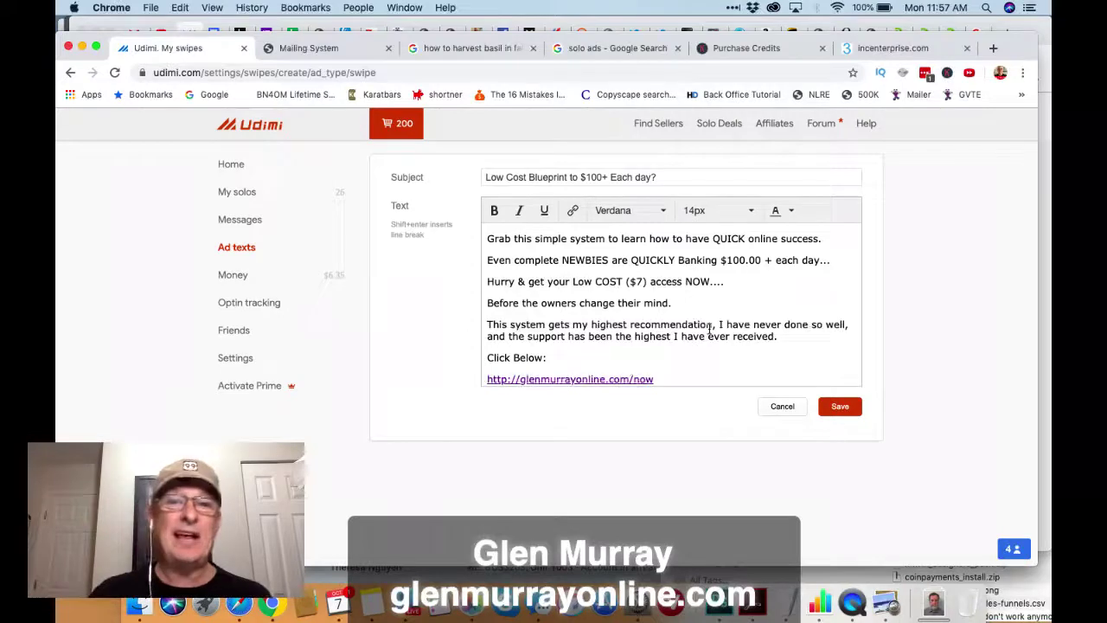
scroll(748, 335, "down", 2)
scroll(747, 333, "up", 2)
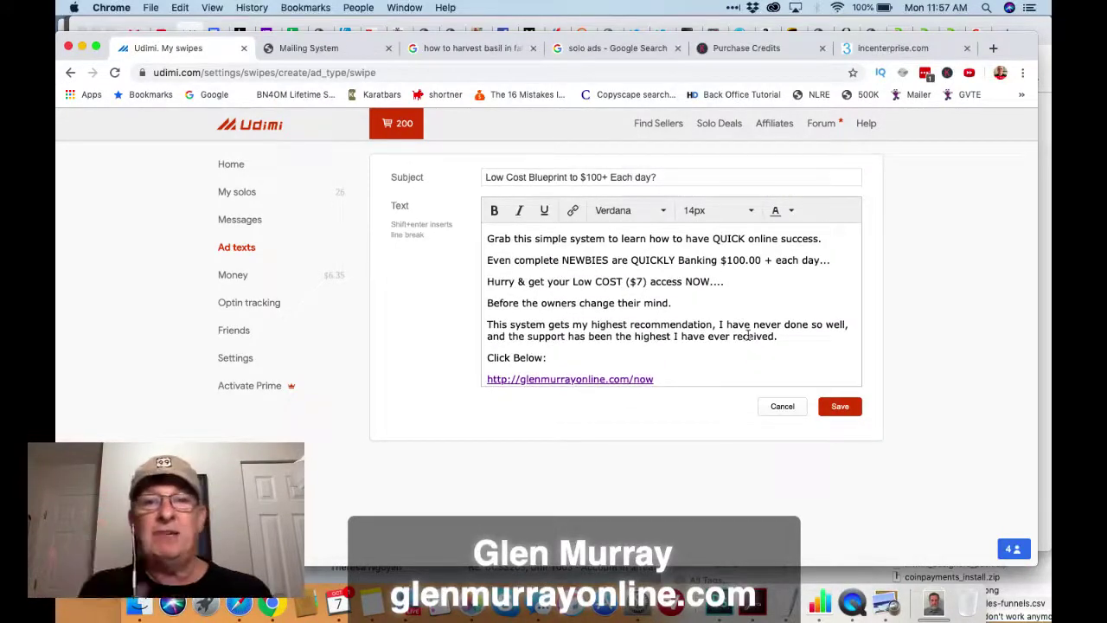
scroll(796, 385, "down", 2)
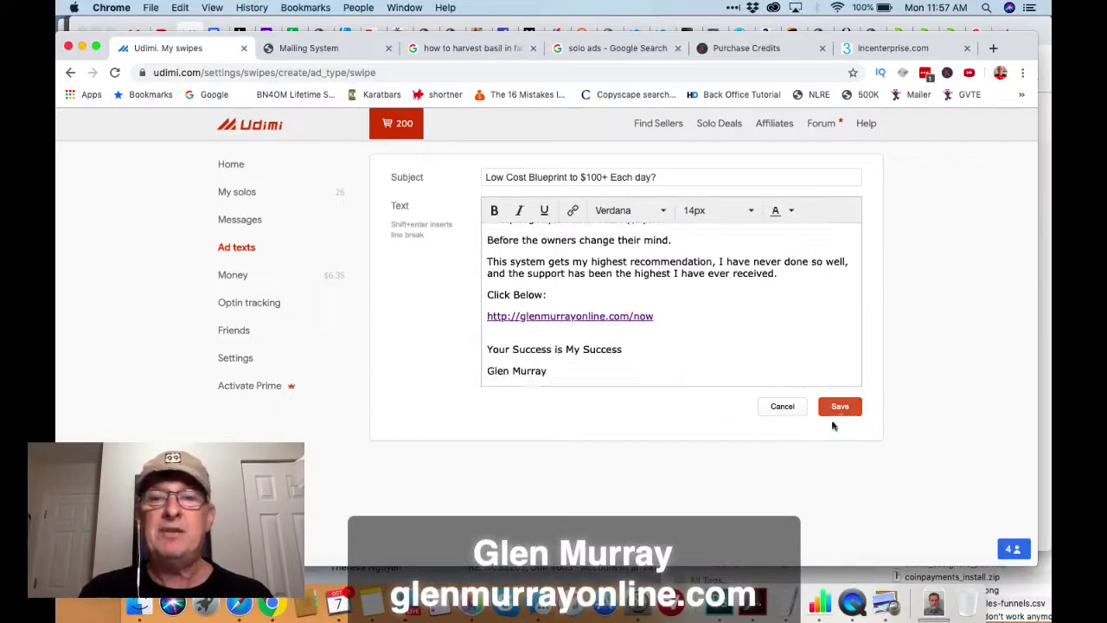
left_click(668, 362)
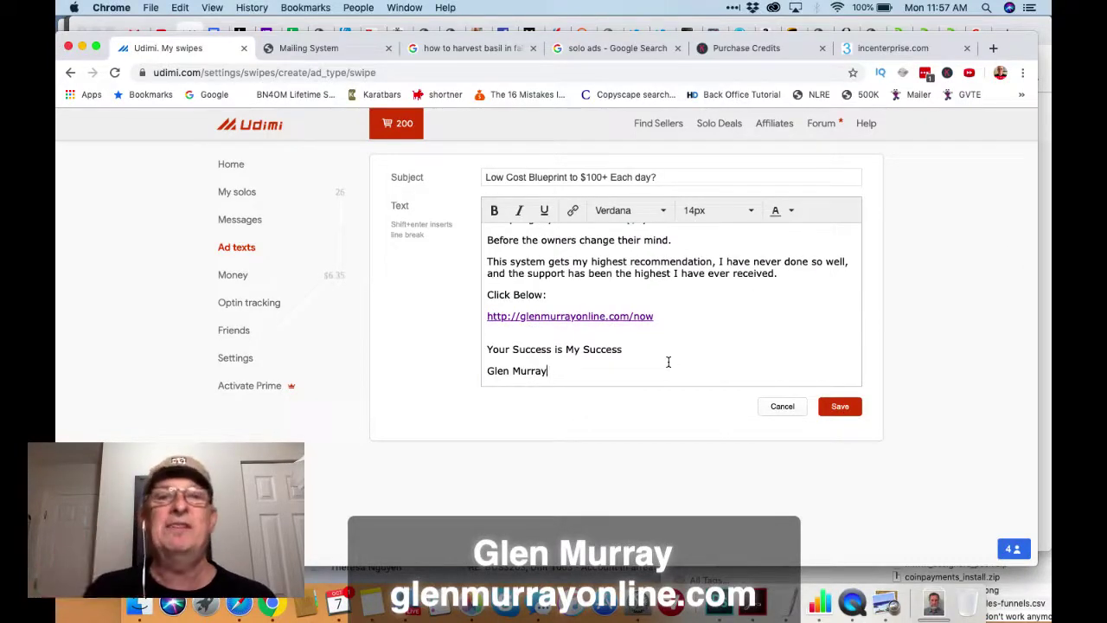
scroll(682, 302, "up", 2)
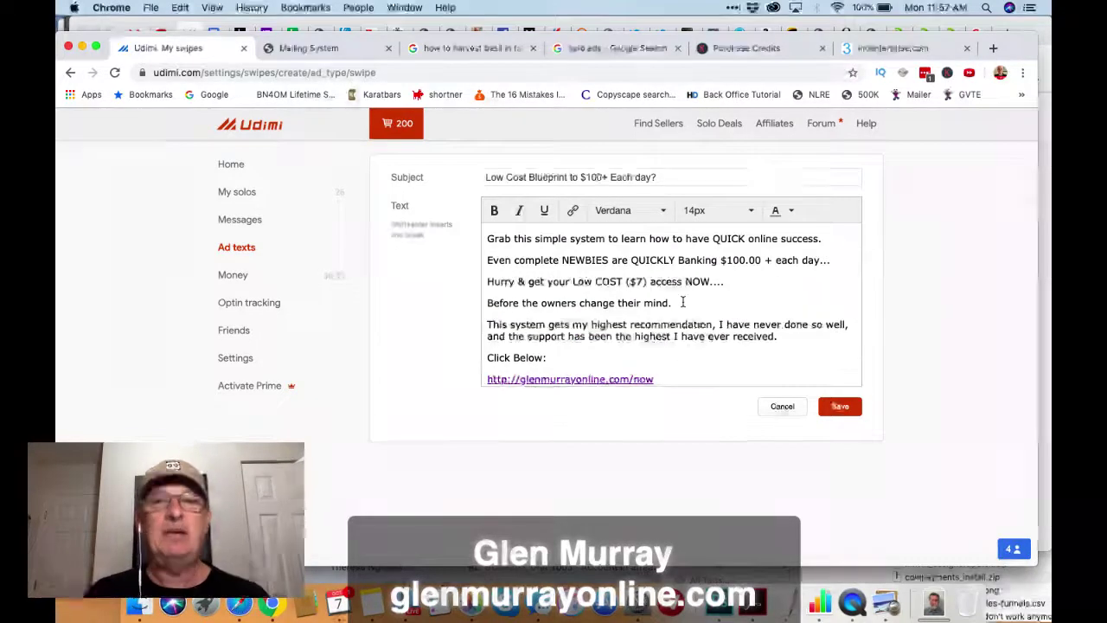
left_click(653, 129)
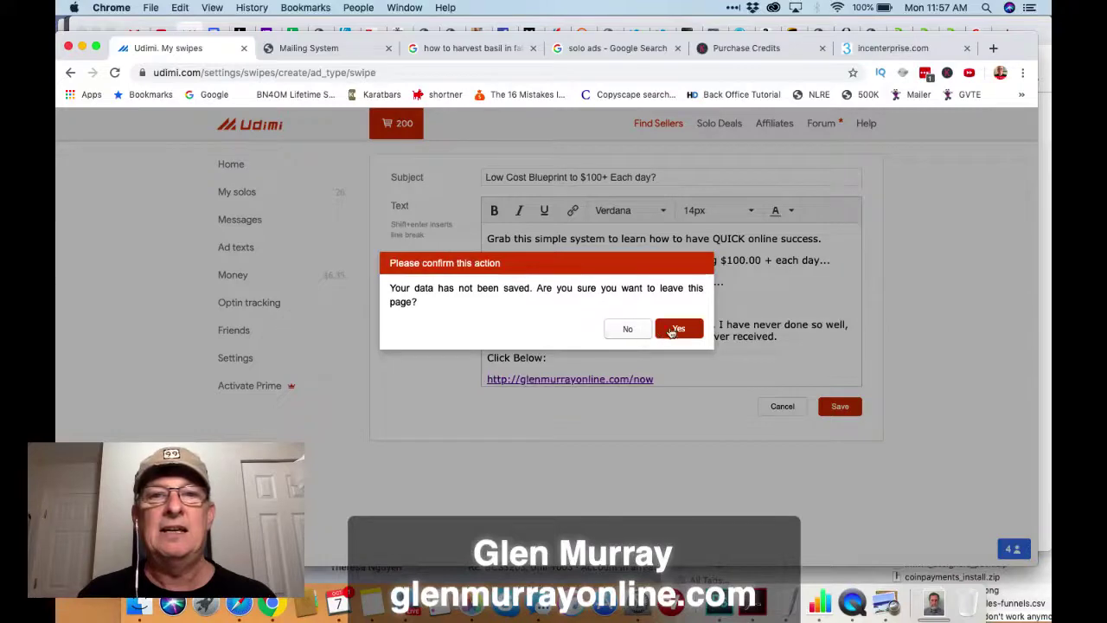
left_click(678, 330)
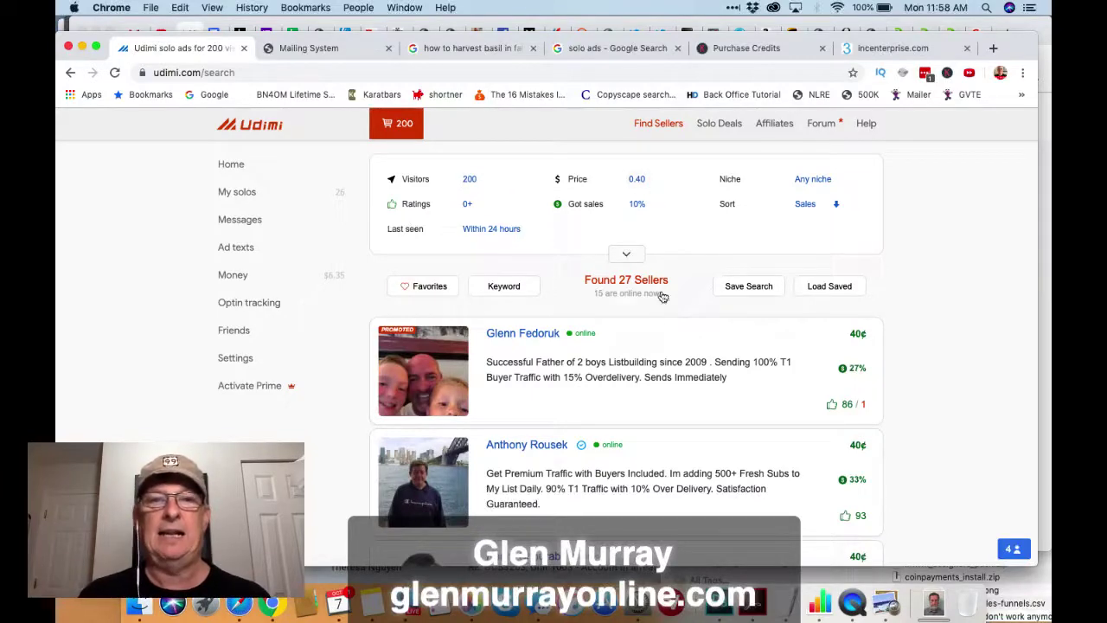
Look through the seller search results, comparing each seller's click price, sales percentage, ratings and traffic description
scroll(662, 297, "down", 4)
scroll(665, 314, "up", 4)
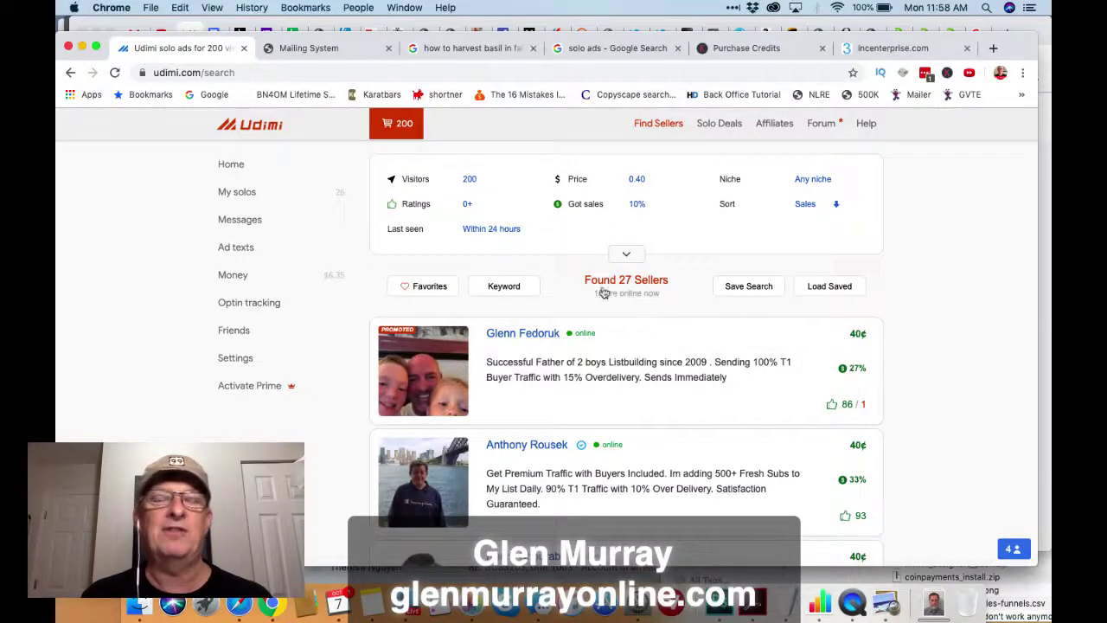
scroll(656, 309, "down", 2)
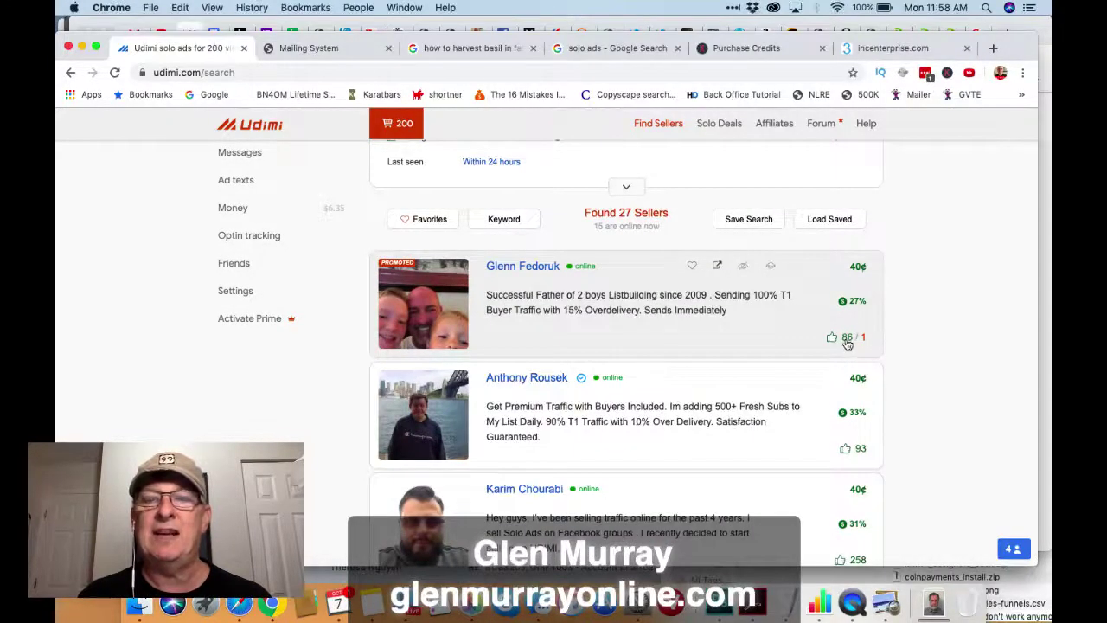
scroll(863, 342, "down", 4)
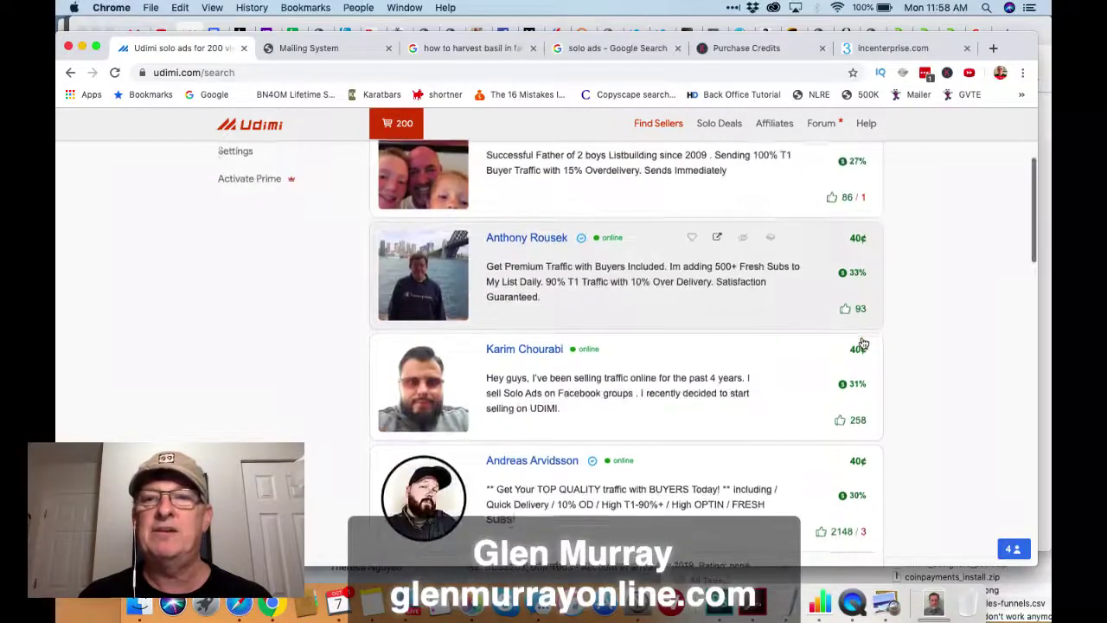
scroll(868, 340, "down", 2)
scroll(868, 340, "down", 1)
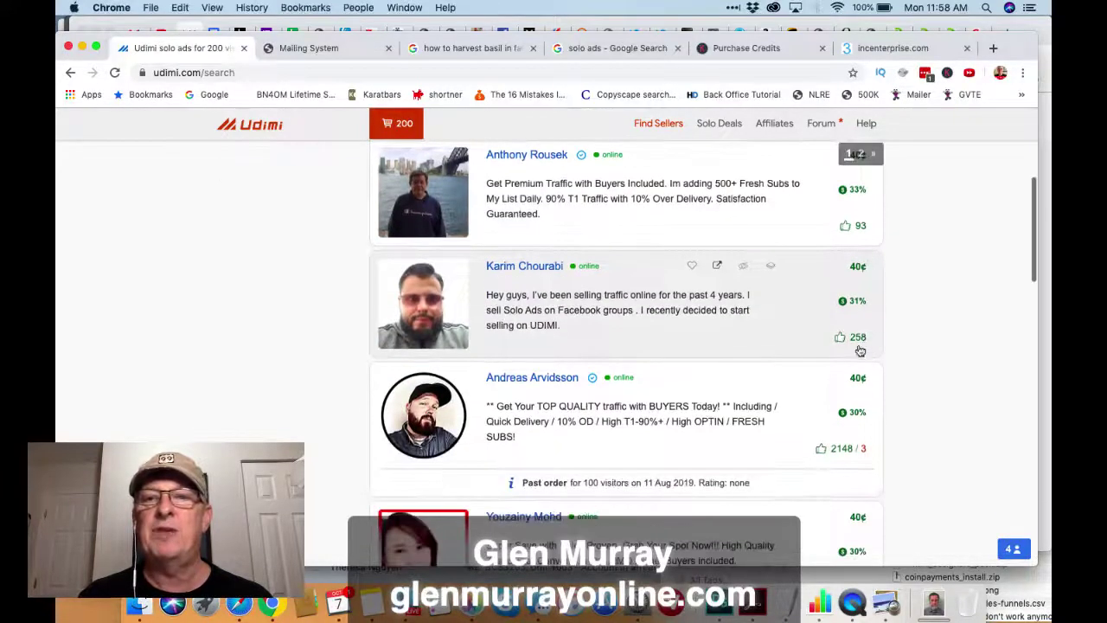
scroll(865, 344, "down", 4)
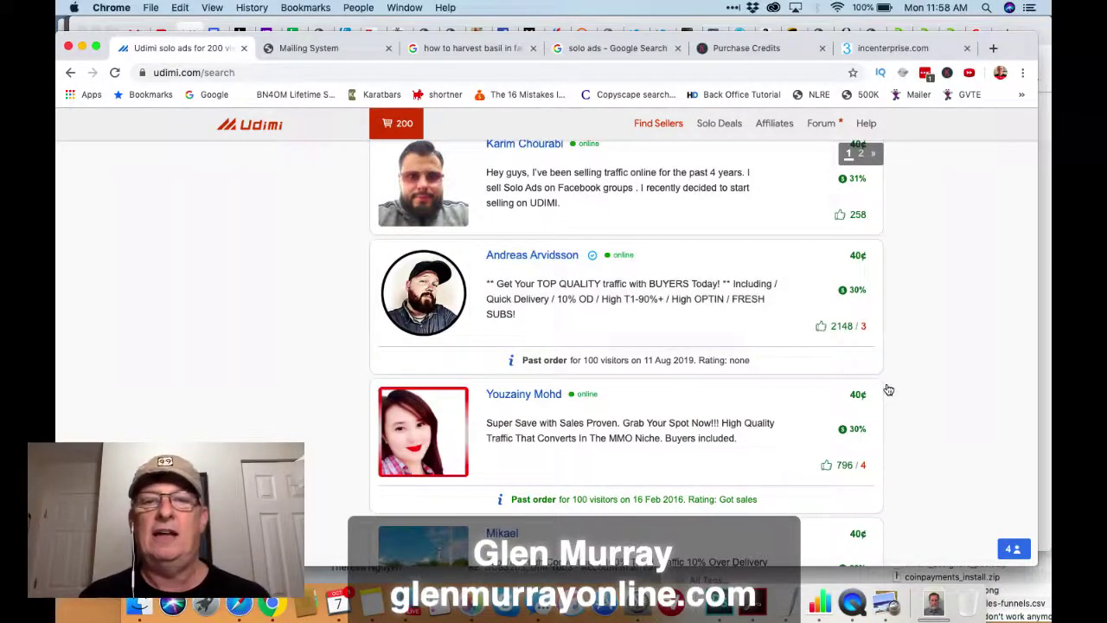
scroll(887, 388, "down", 8)
scroll(887, 388, "down", 5)
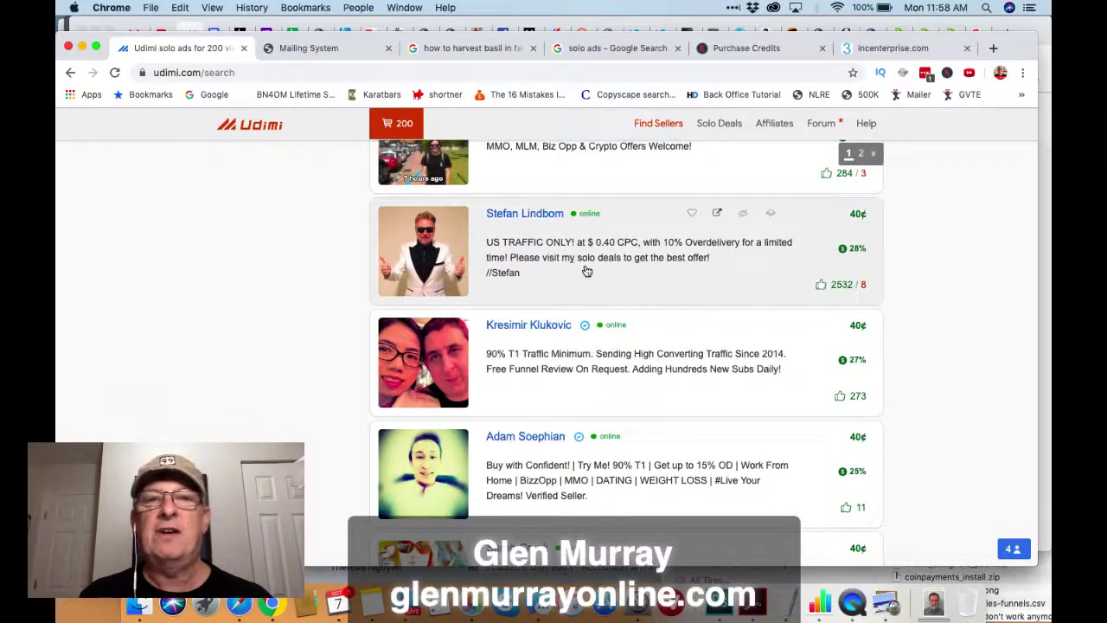
scroll(705, 282, "down", 6)
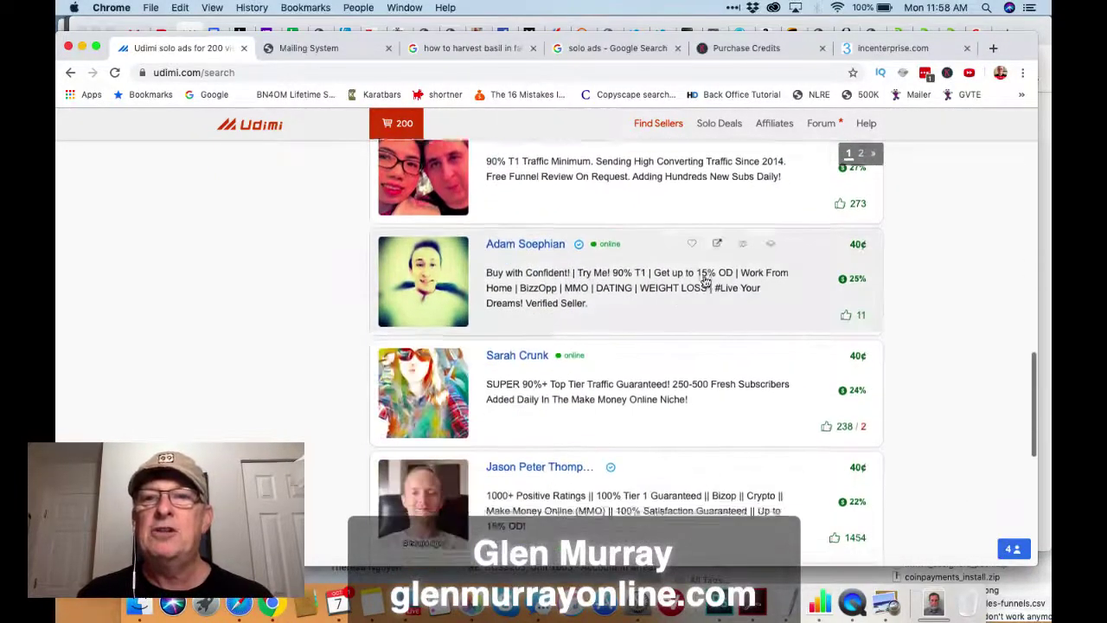
scroll(712, 279, "up", 6)
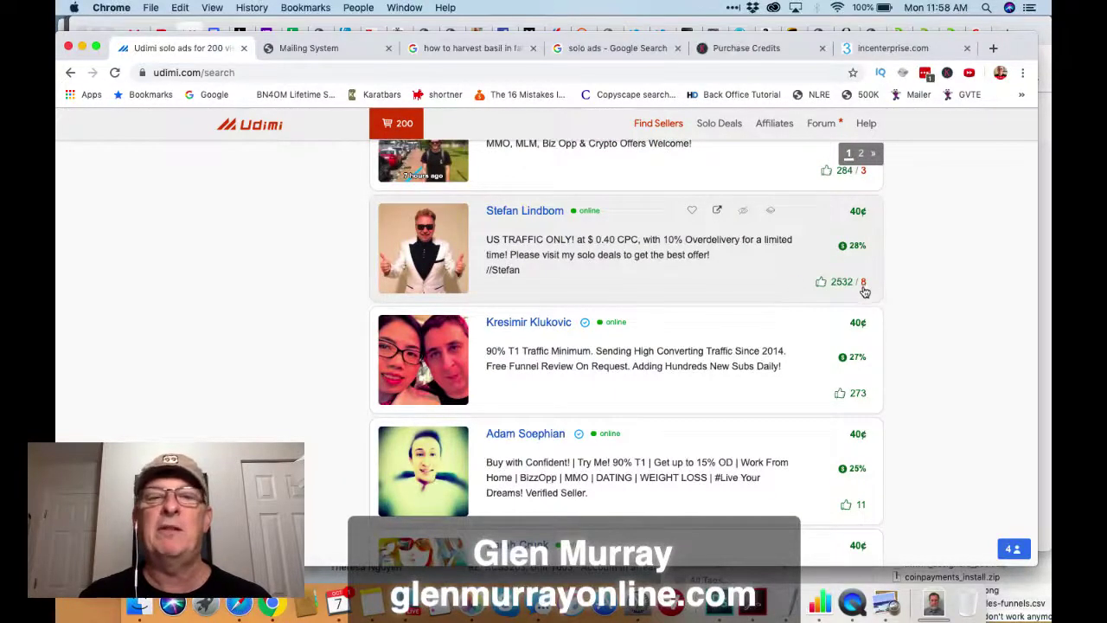
scroll(871, 300, "down", 2)
scroll(873, 300, "up", 2)
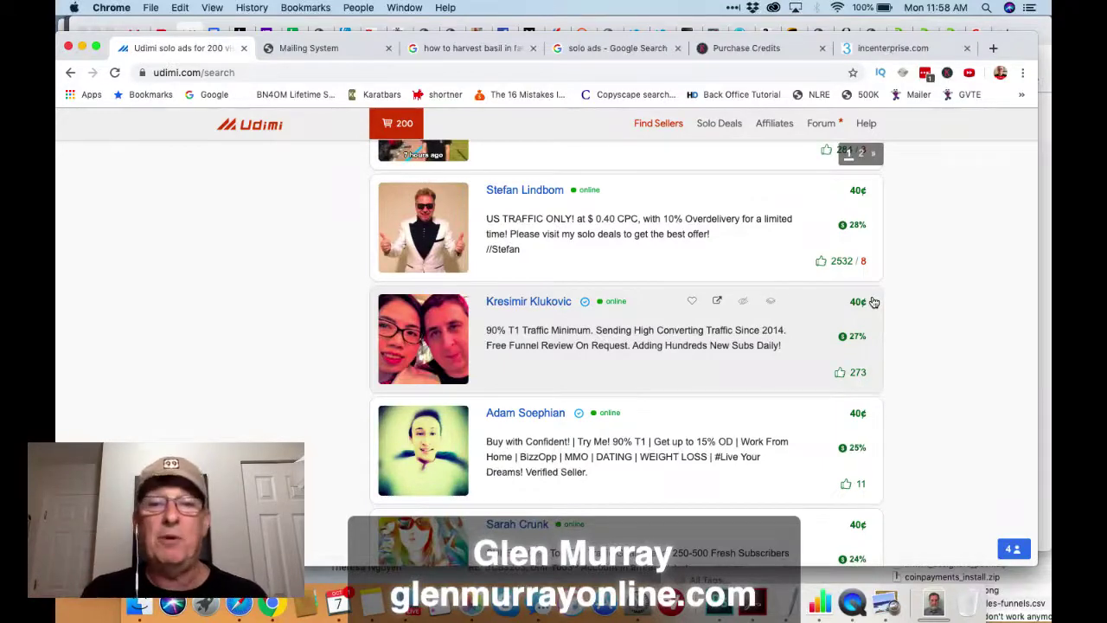
scroll(873, 301, "down", 6)
scroll(874, 301, "down", 3)
scroll(898, 358, "down", 2)
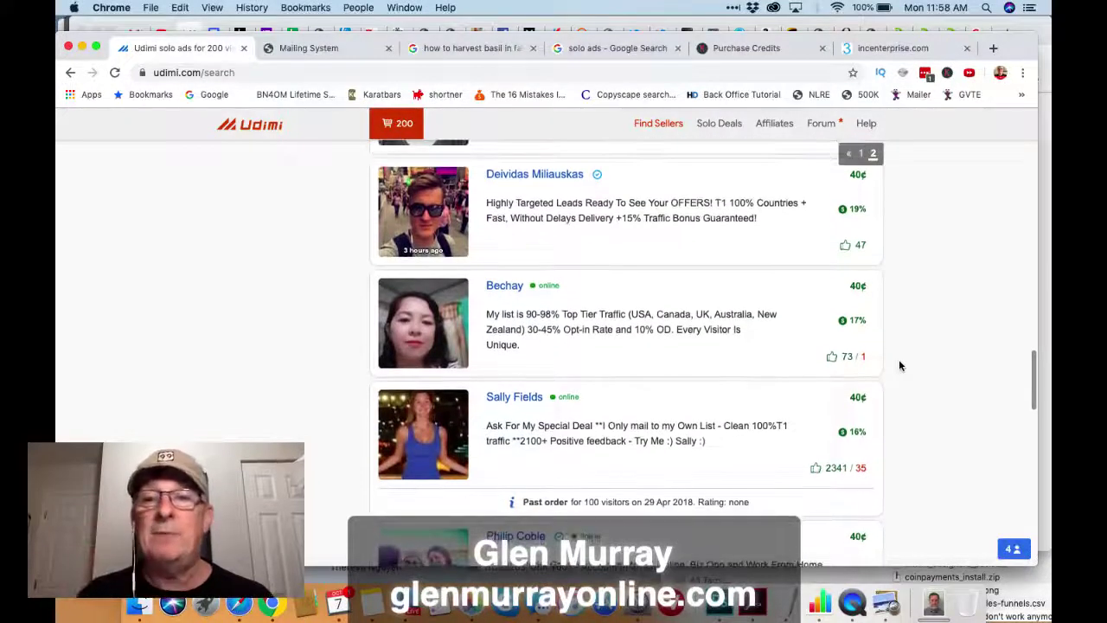
scroll(899, 366, "up", 10)
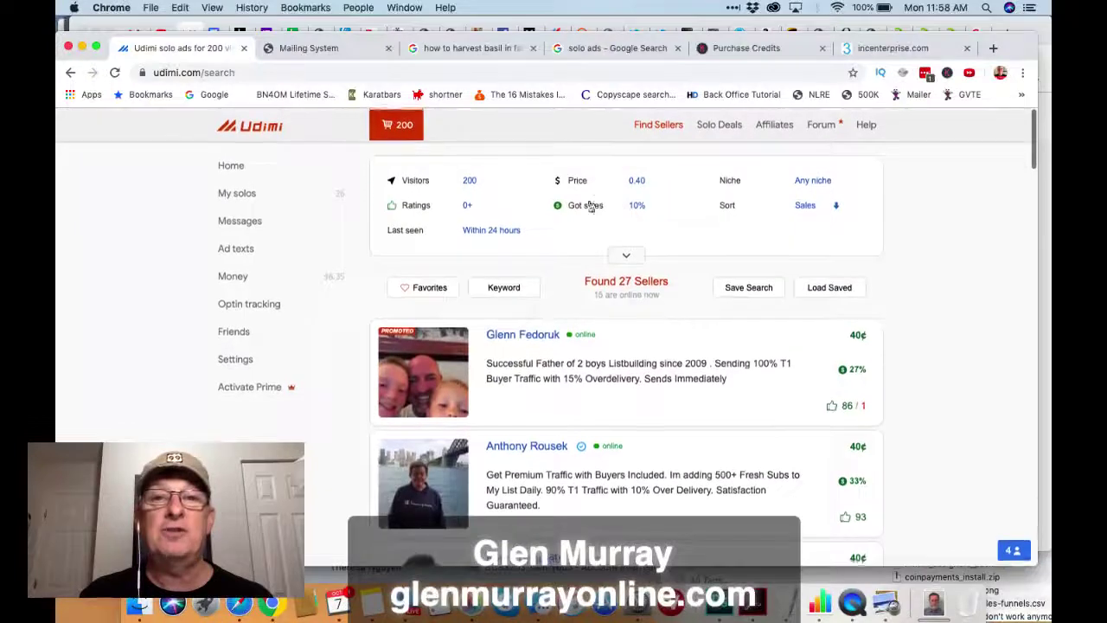
View the visitor quantity choices in the seller search and open the profile of the 40¢ seller with 2148 positive ratings
left_click(484, 180)
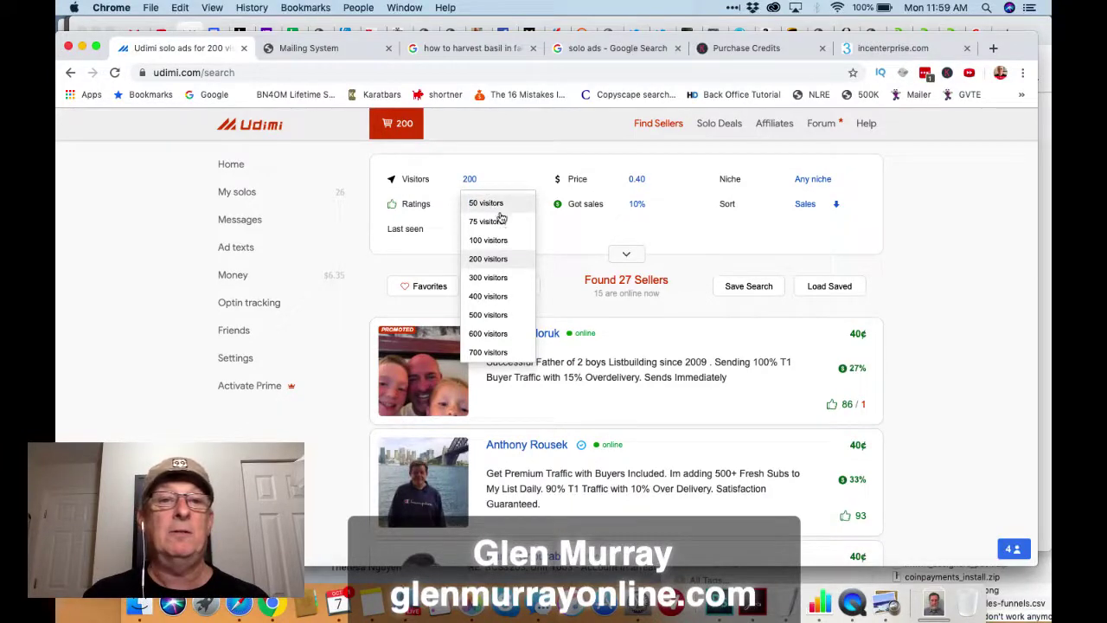
left_click(687, 229)
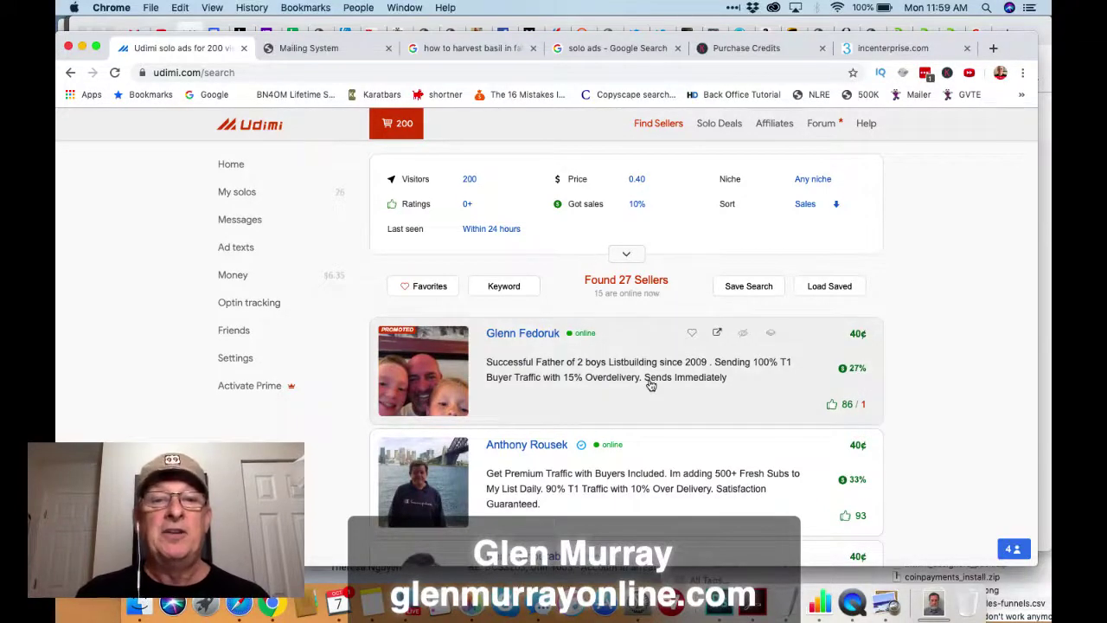
scroll(650, 386, "down", 8)
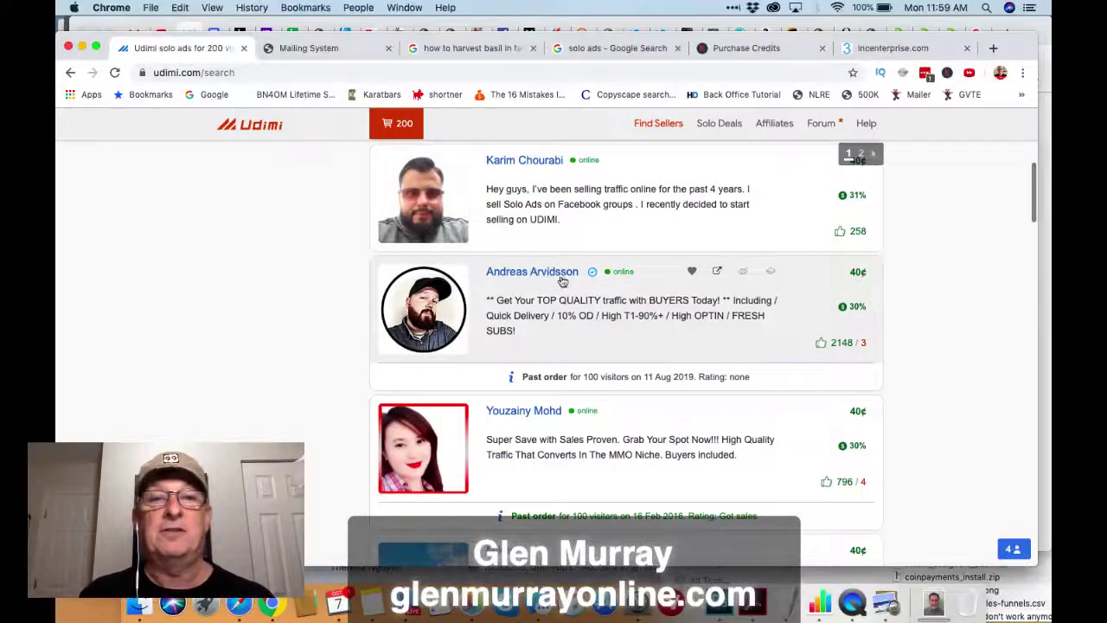
left_click(548, 273)
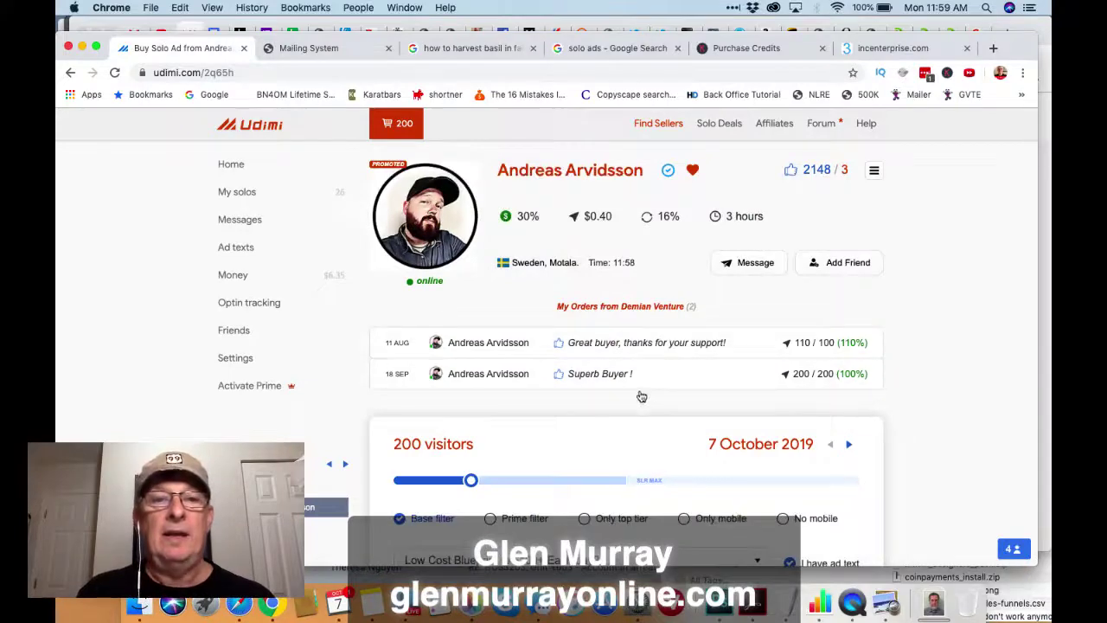
Check the saved ad texts offered in the seller's order form, keeping "Low Cost Blueprint to $100+ Each day?" as the chosen one
scroll(637, 396, "down", 3)
scroll(583, 378, "down", 2)
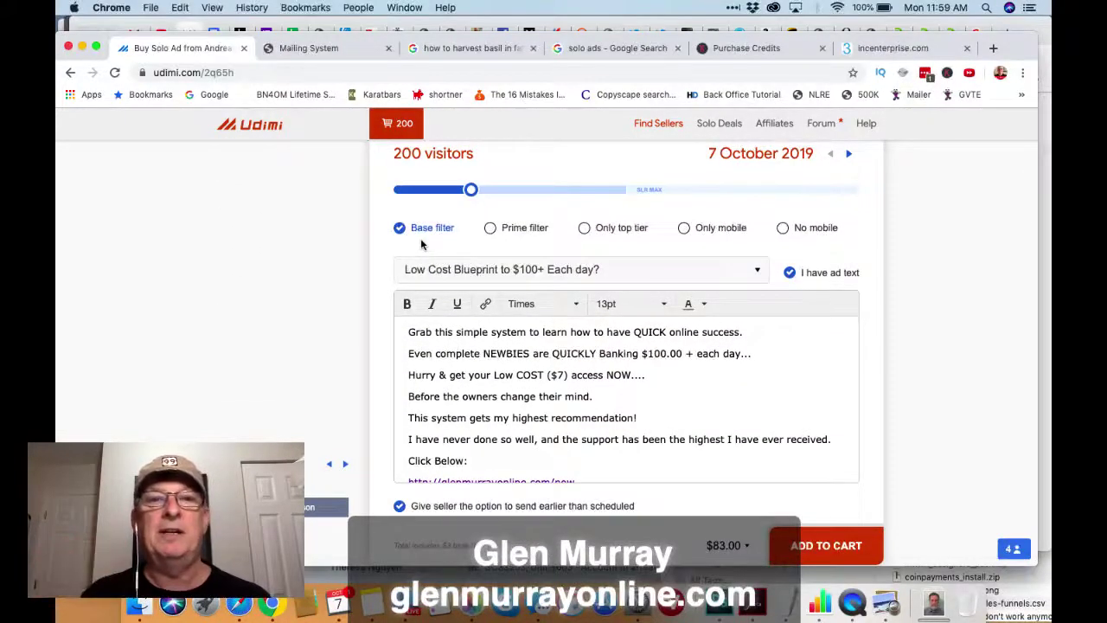
left_click(758, 271)
left_click(758, 274)
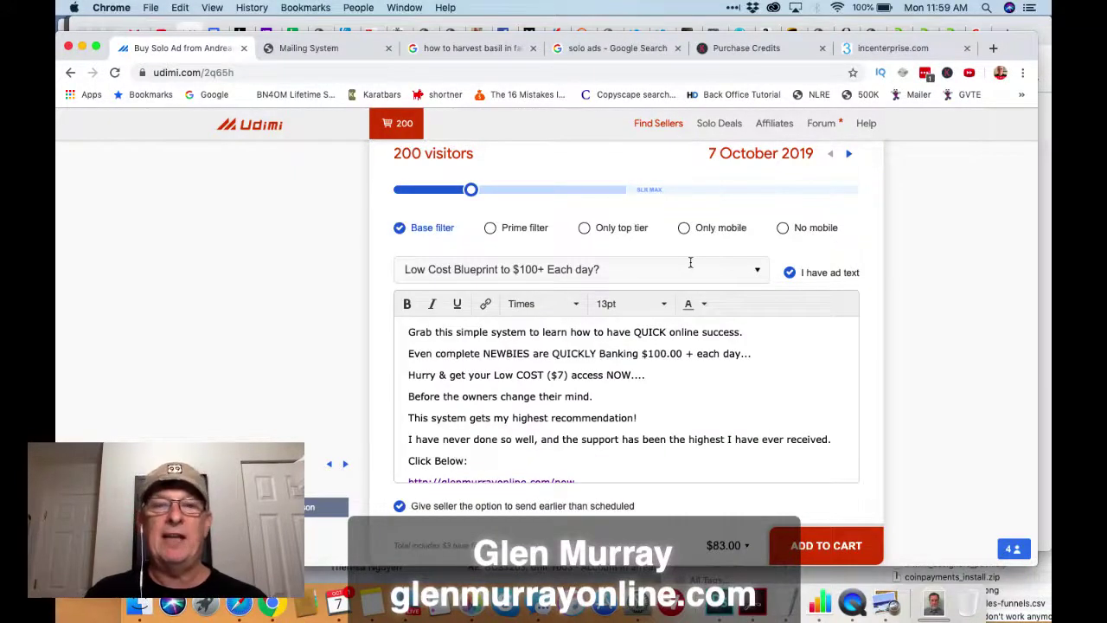
left_click(754, 274)
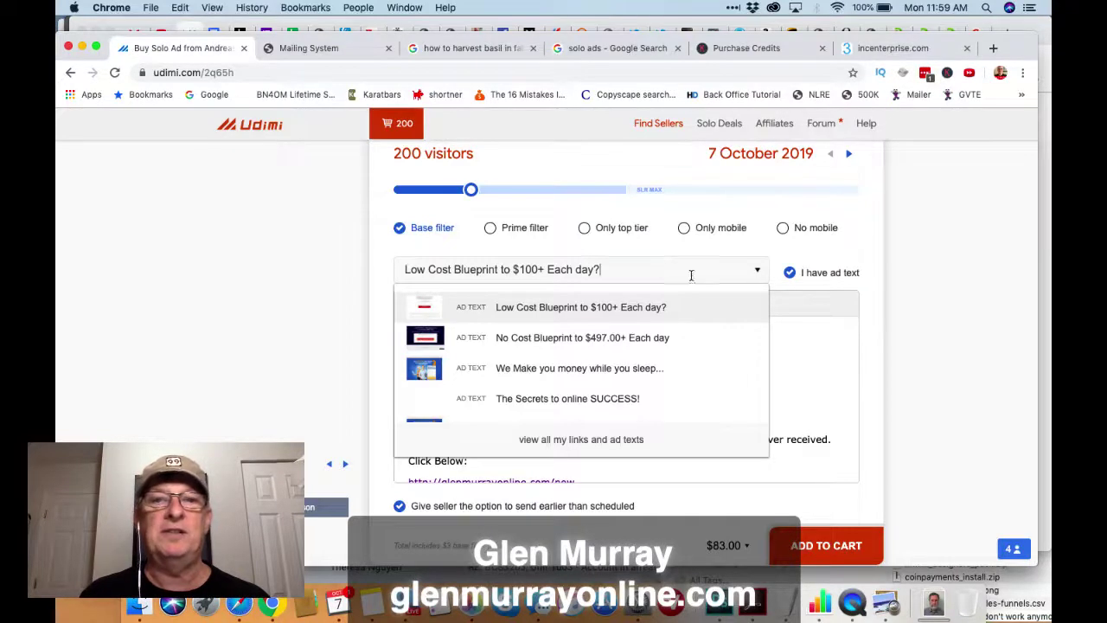
left_click(797, 344)
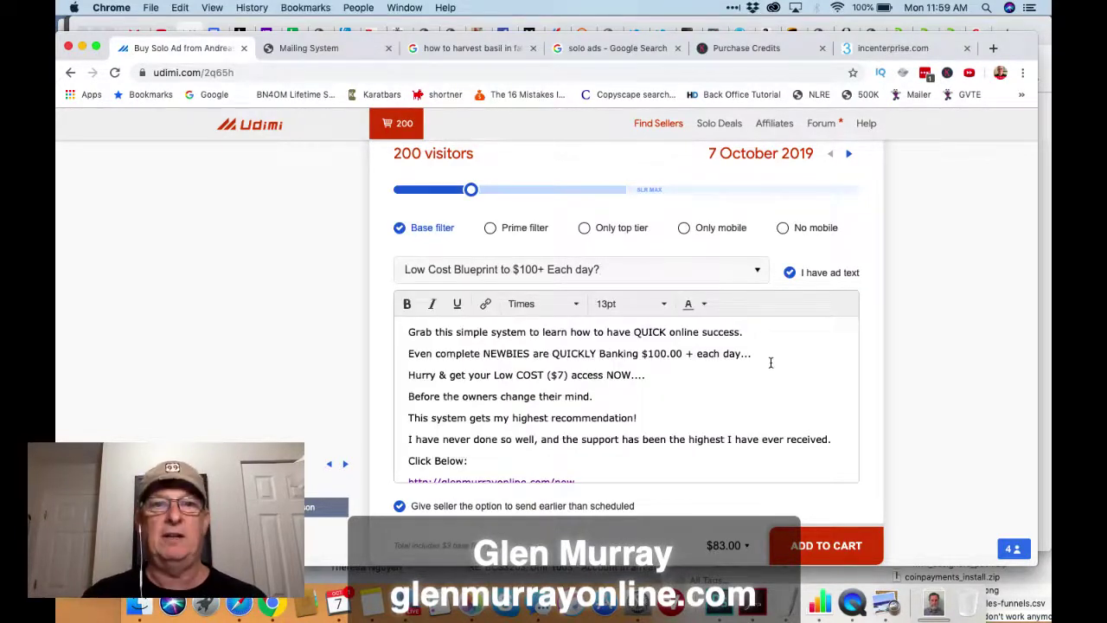
Review the ad message, traffic filters, early sending option and order price in the seller's 200-visitor order form
scroll(770, 362, "down", 5)
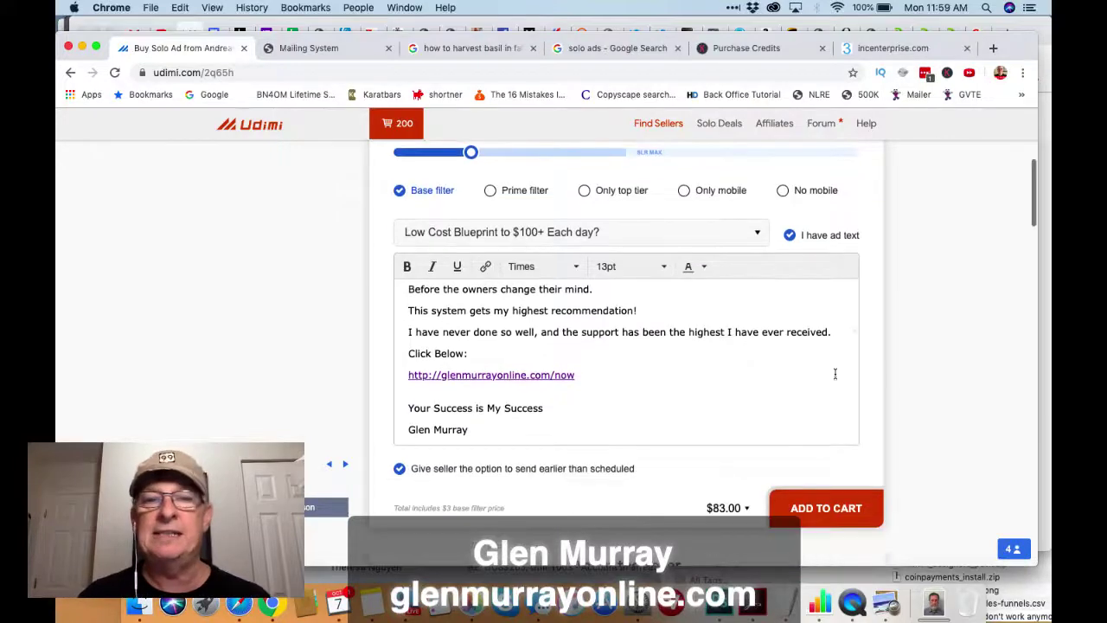
scroll(676, 335, "down", 2)
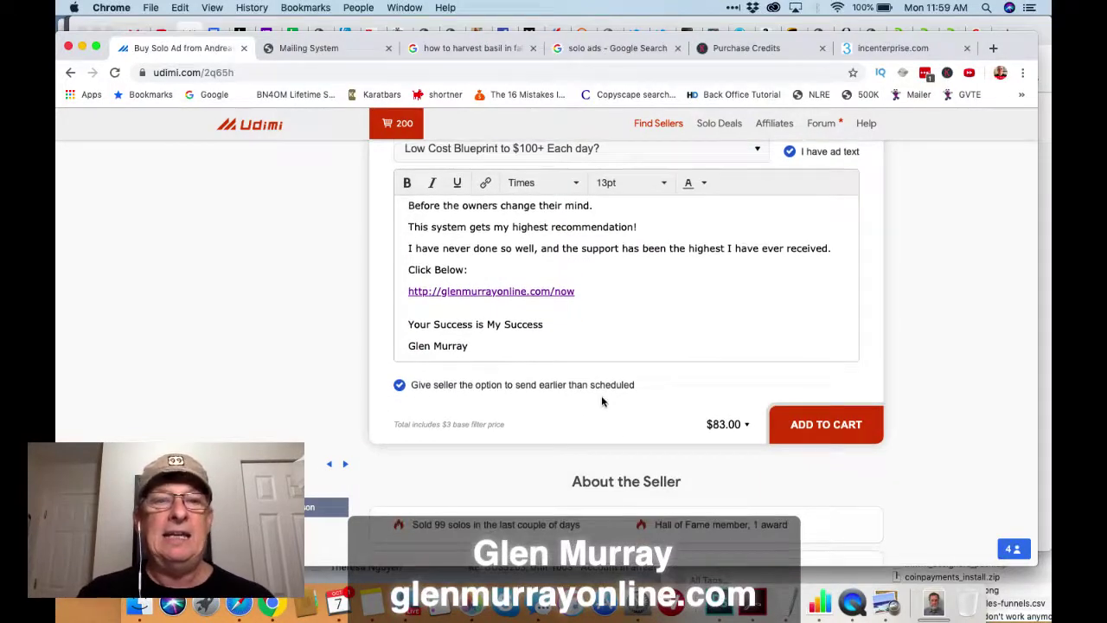
scroll(558, 334, "up", 2)
scroll(979, 303, "up", 4)
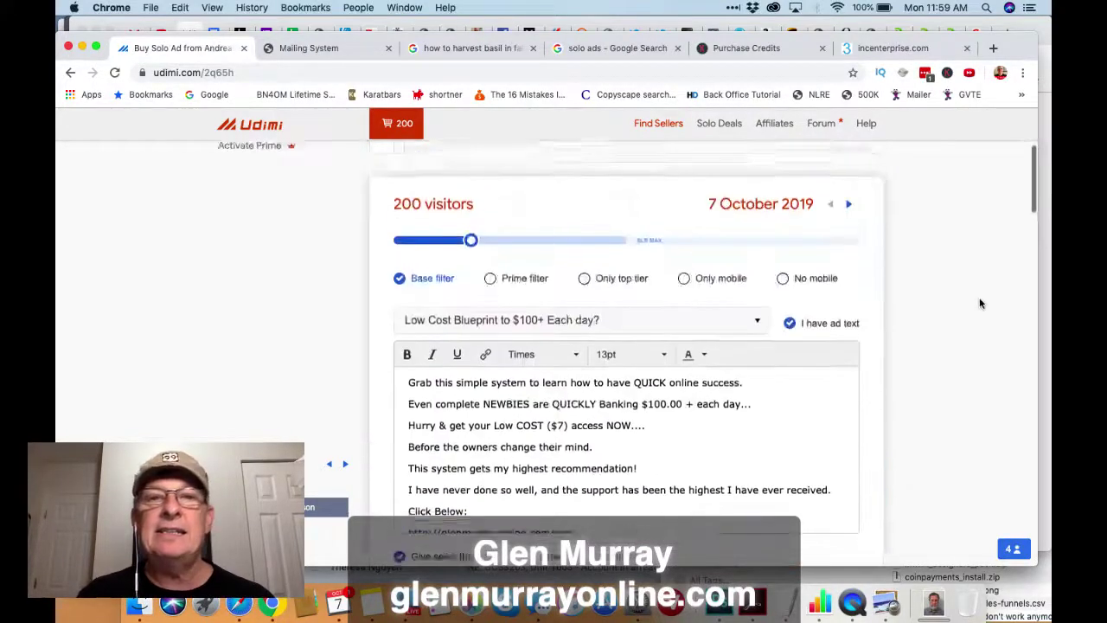
scroll(908, 342, "down", 1)
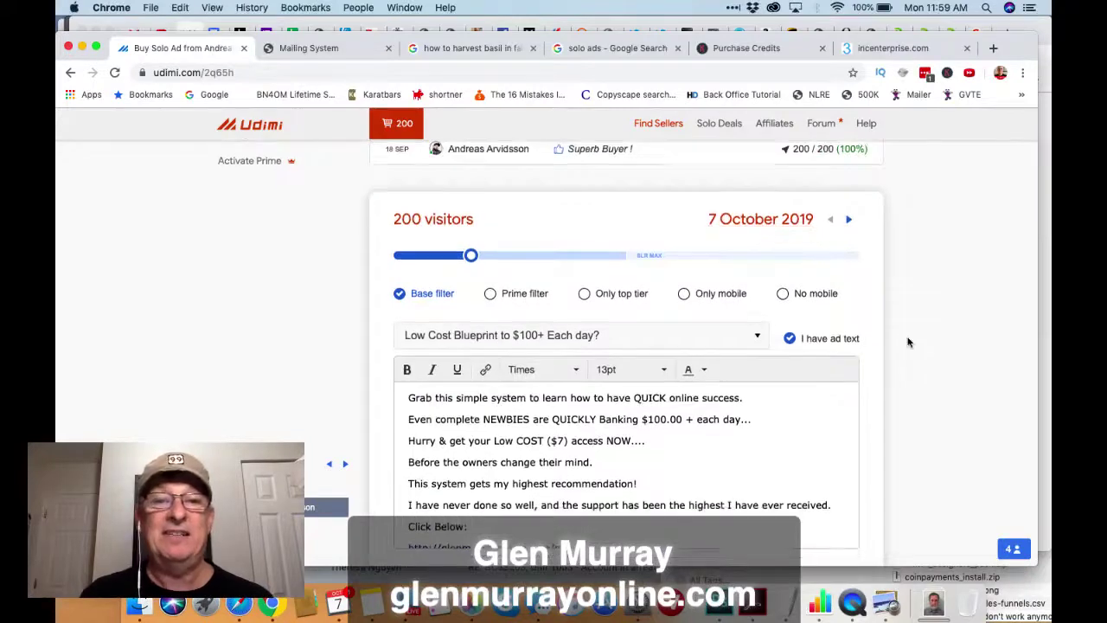
scroll(908, 342, "down", 5)
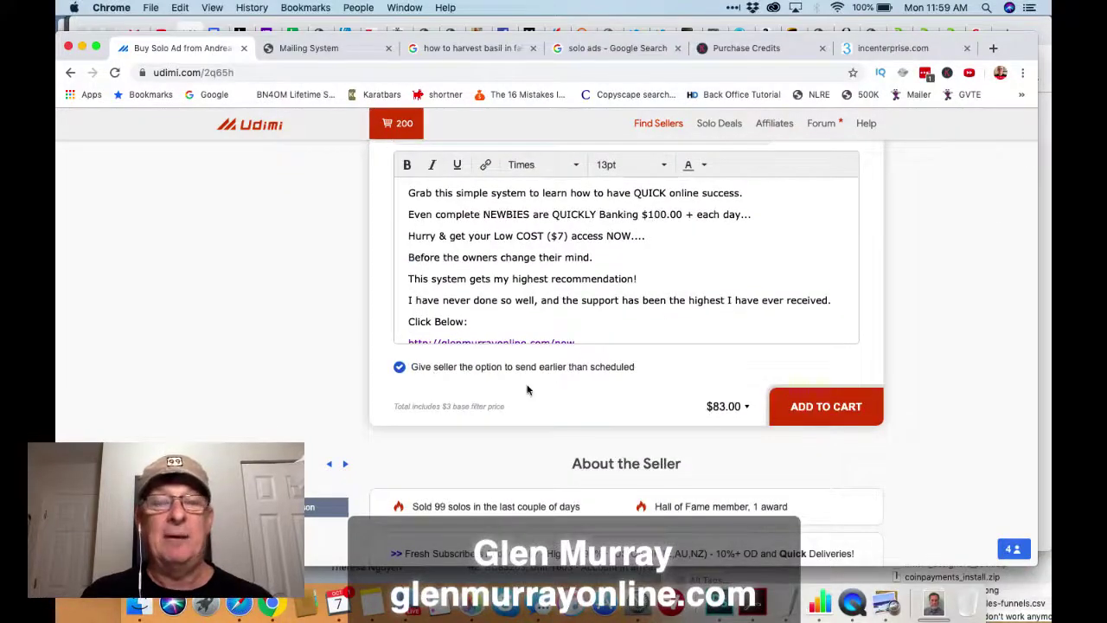
scroll(949, 364, "down", 1)
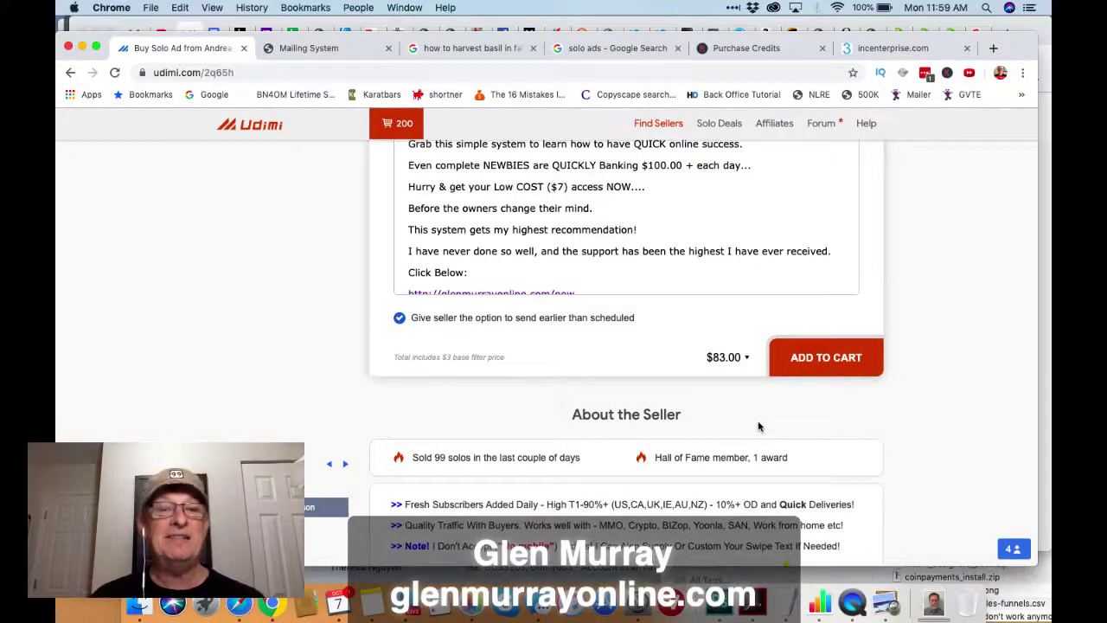
Add the 200-visitor solo for 7 October 2019 to the cart and remove the duplicate entry
left_click(810, 360)
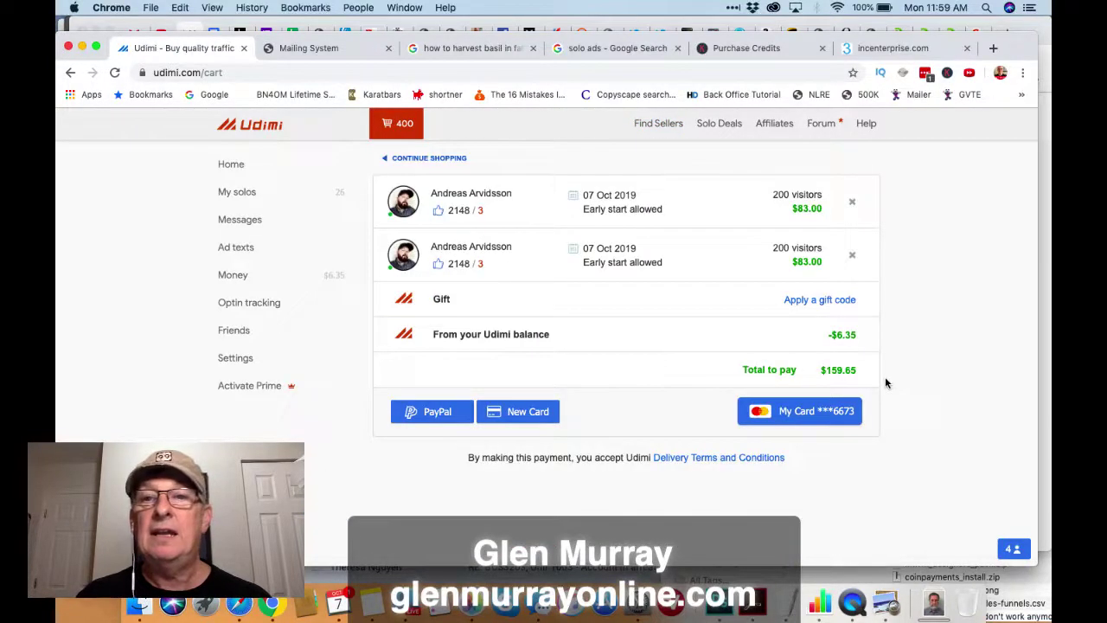
left_click(852, 258)
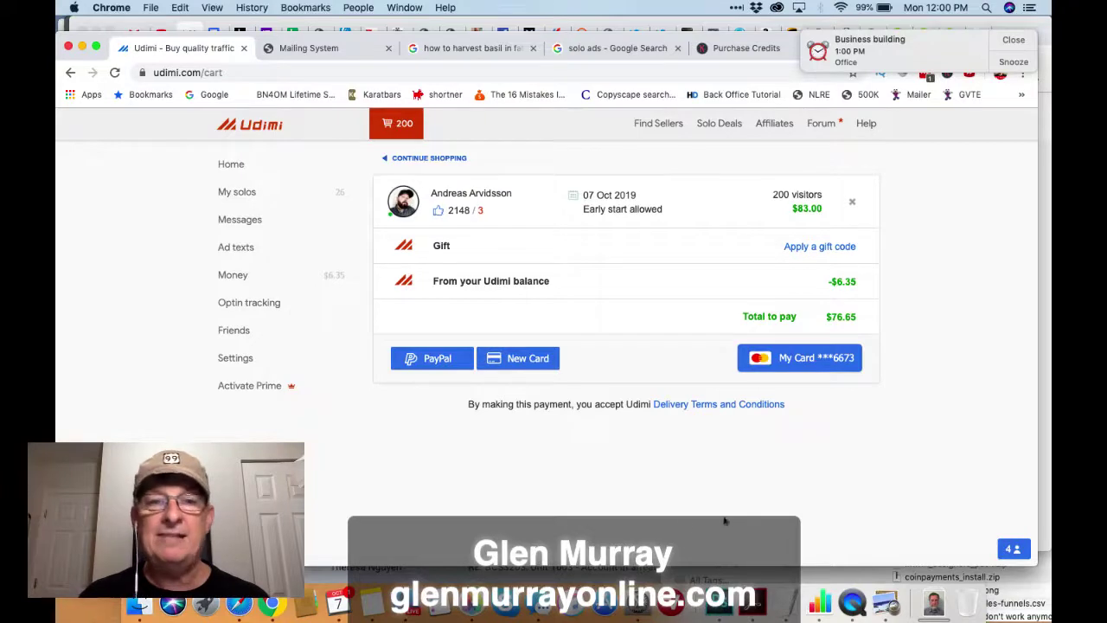
Proceed to pay for the 200-visitor order with a new card and look over the card payment form
left_click(521, 359)
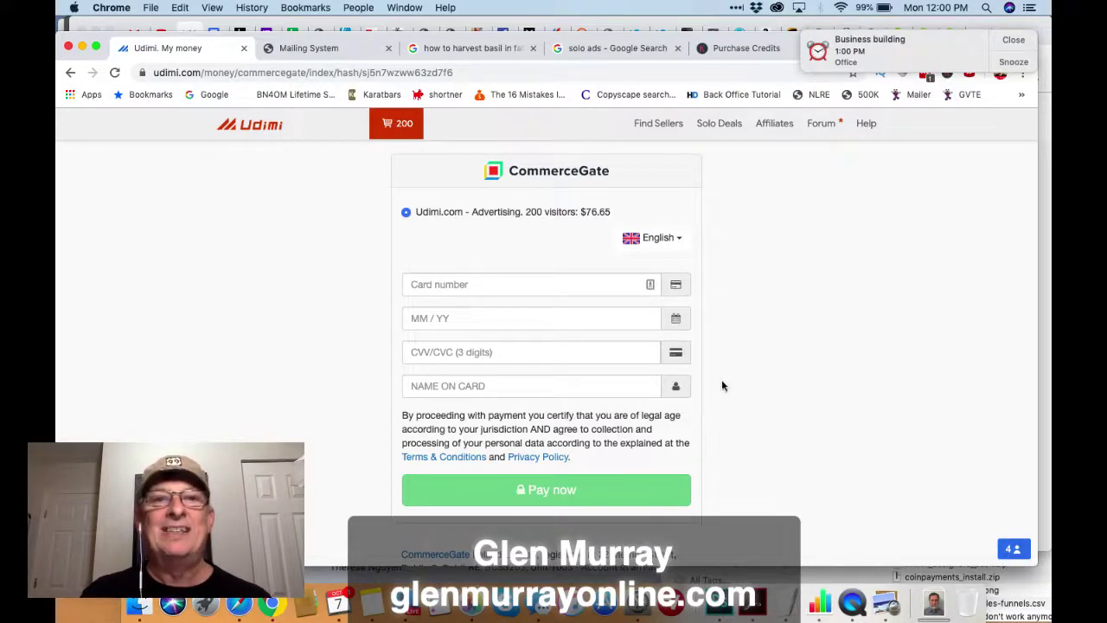
scroll(724, 386, "down", 1)
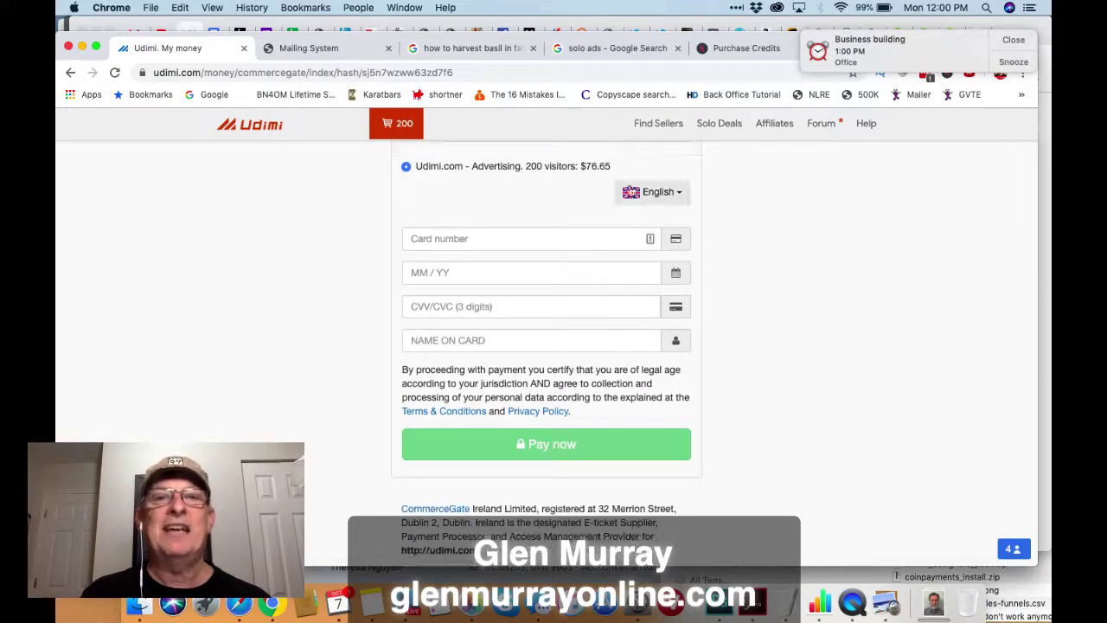
scroll(689, 232, "up", 1)
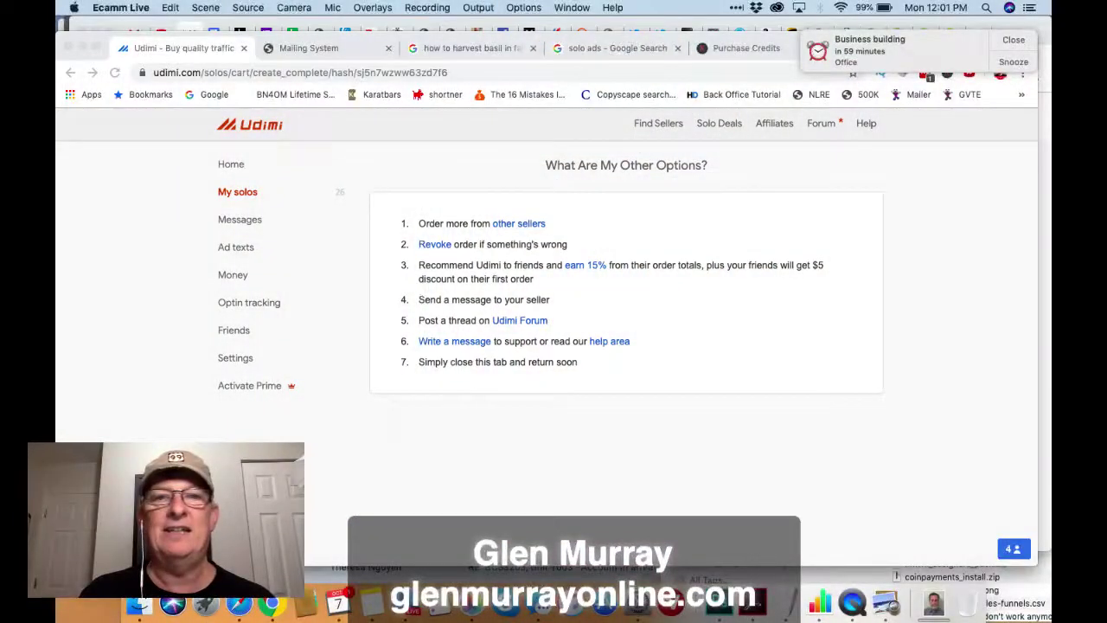
left_click(853, 415)
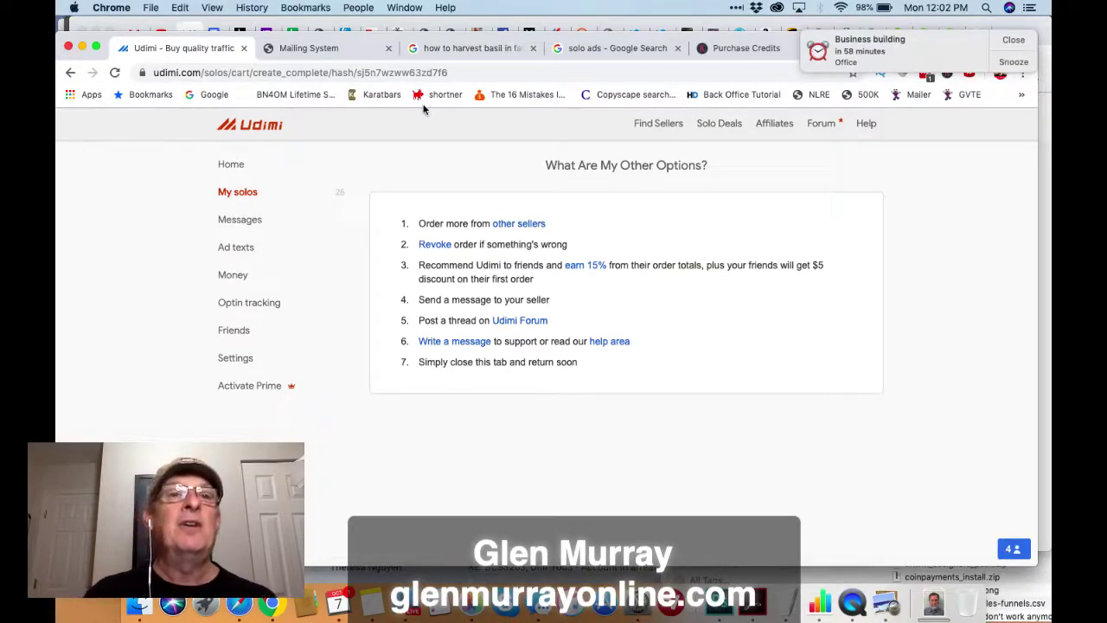
Switch to the My Lead Gen Secret mailing page and select all dated lead batches for the mailing
left_click(337, 54)
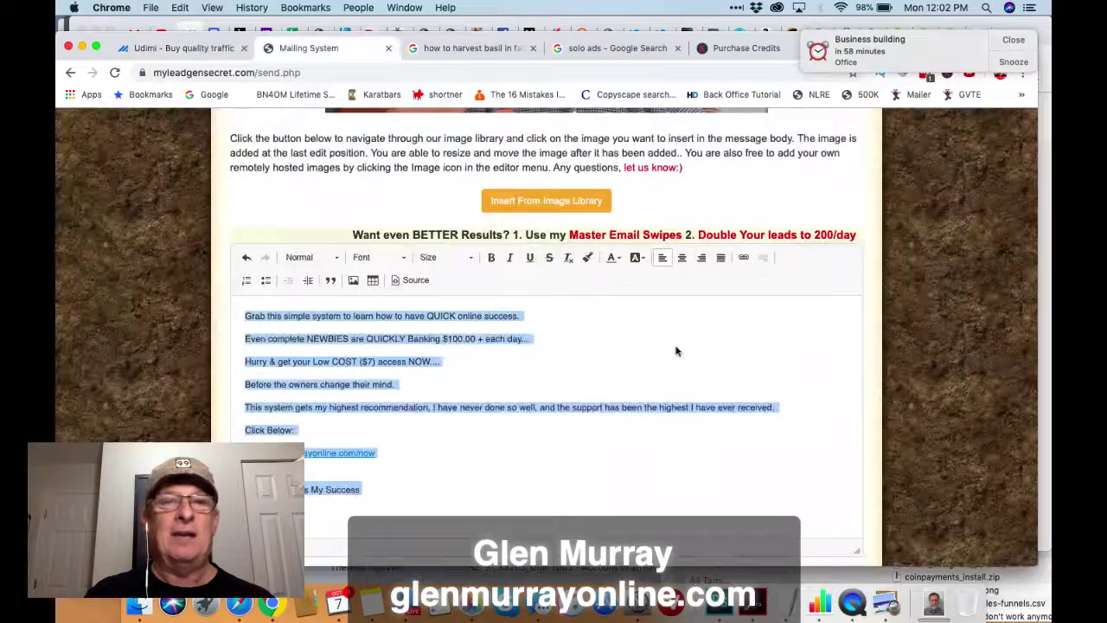
scroll(676, 346, "up", 5)
scroll(755, 292, "up", 10)
scroll(755, 292, "down", 10)
scroll(757, 297, "down", 2)
scroll(758, 296, "up", 8)
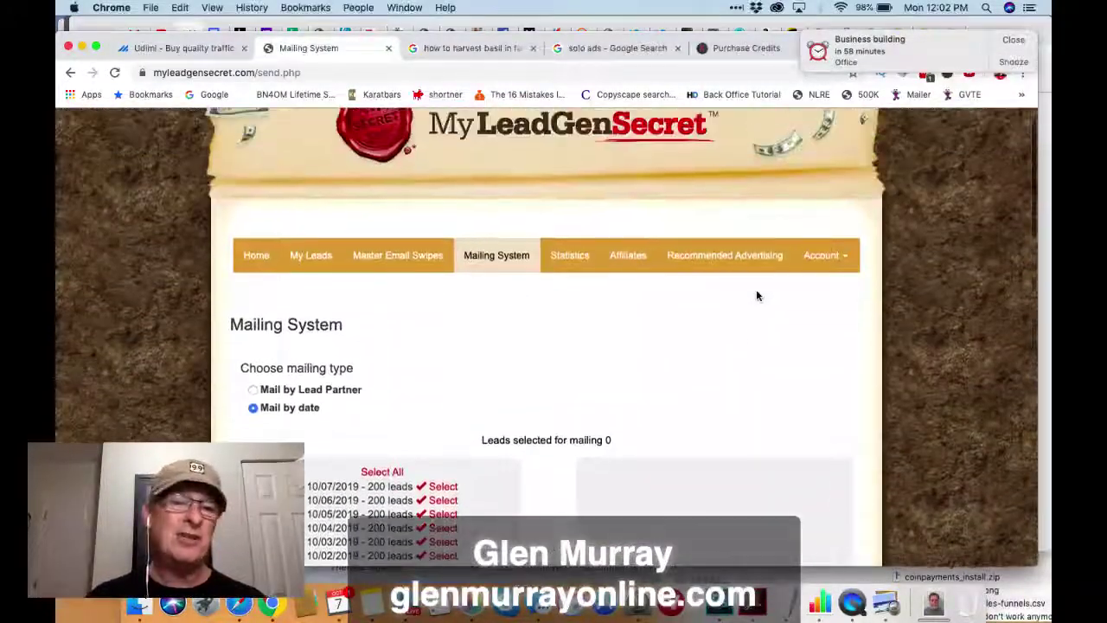
scroll(756, 296, "down", 4)
scroll(756, 296, "down", 1)
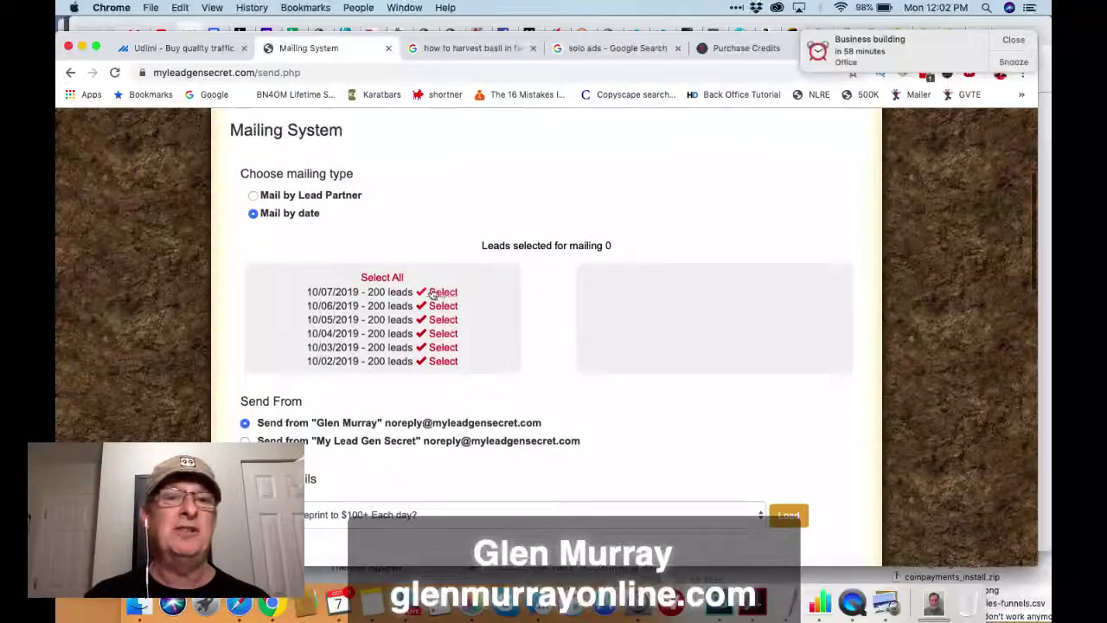
left_click(382, 277)
scroll(773, 329, "down", 5)
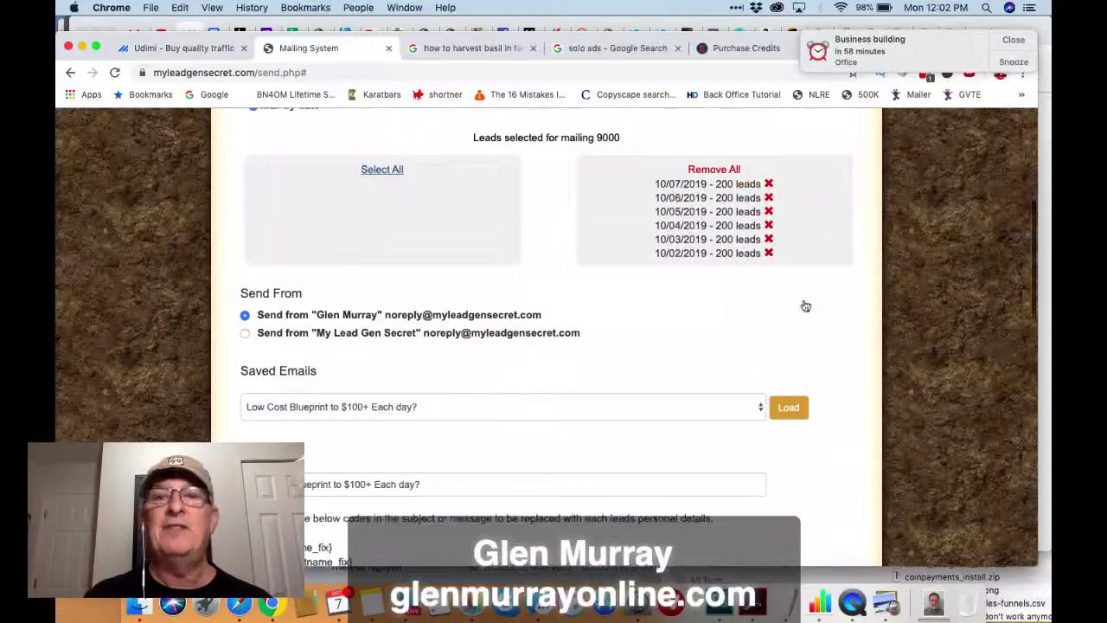
scroll(804, 305, "up", 2)
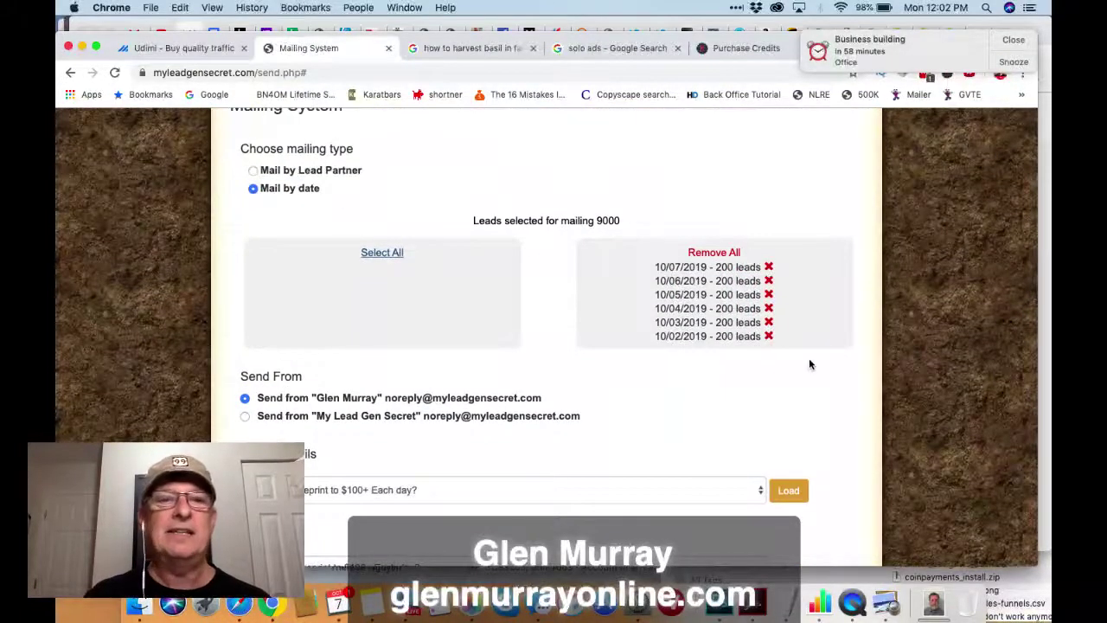
Review the mailing's sender, saved email, subject, personalization codes and message body down to the sending options
scroll(809, 364, "down", 3)
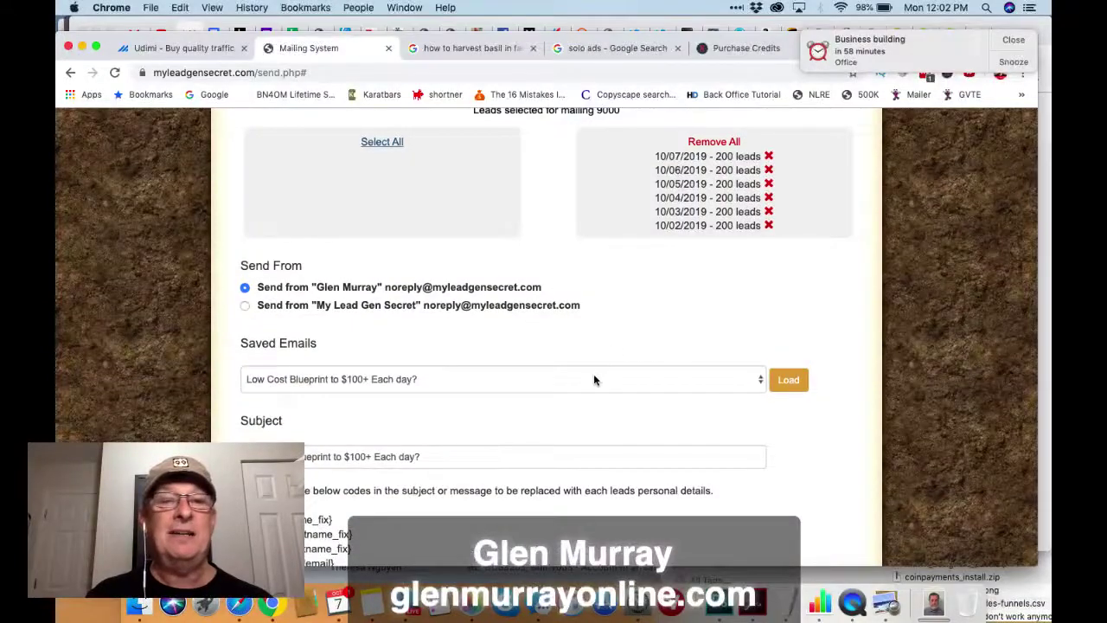
scroll(614, 344, "down", 5)
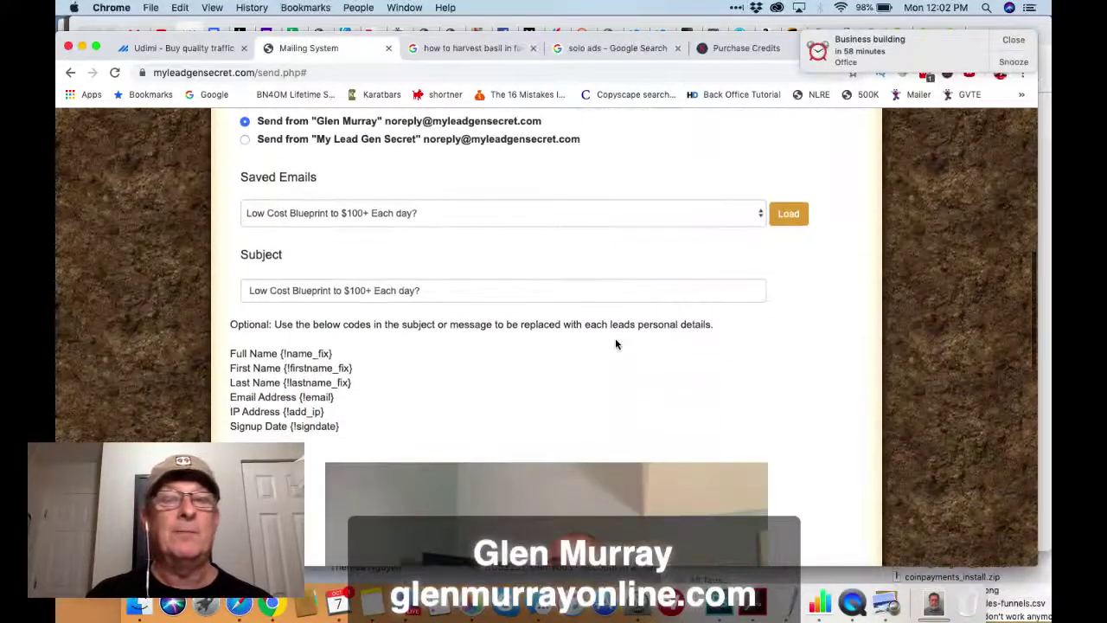
scroll(614, 344, "down", 20)
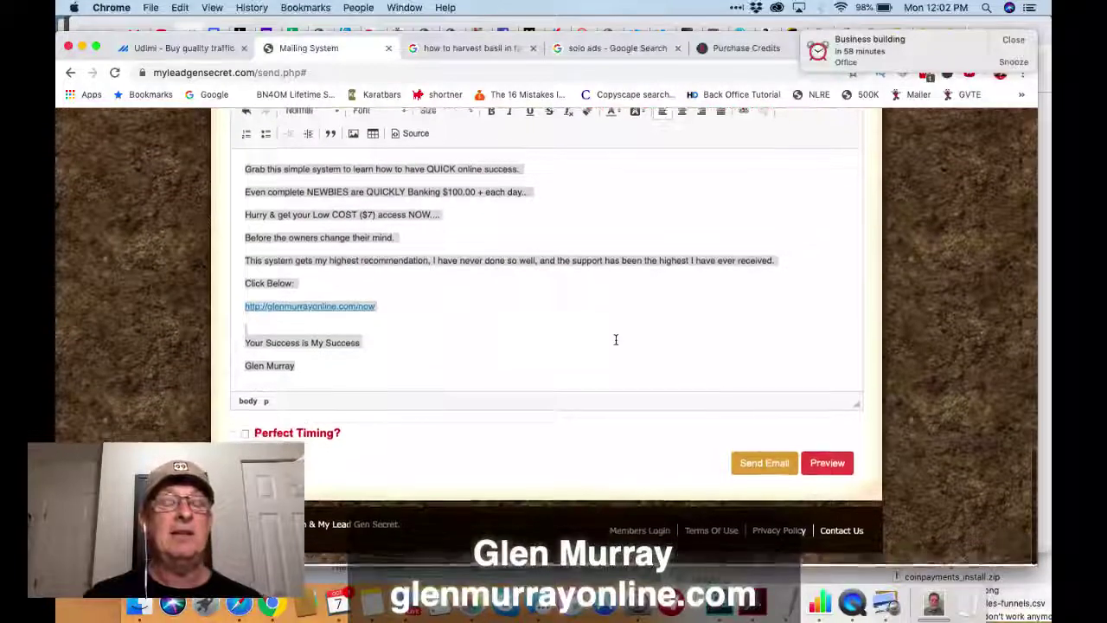
scroll(616, 339, "up", 20)
scroll(616, 344, "down", 5)
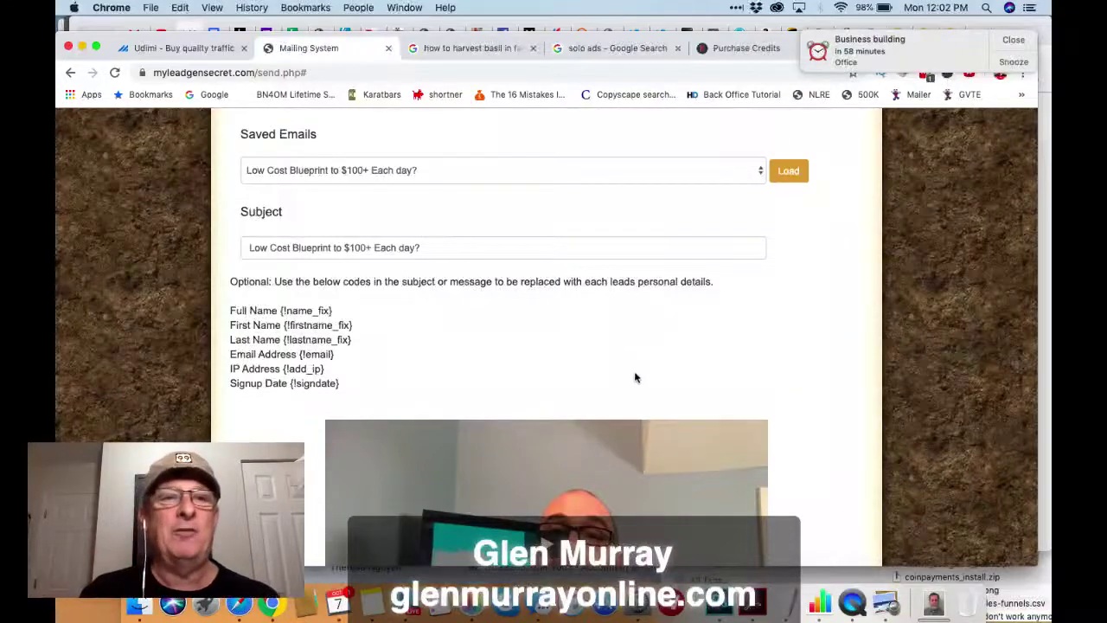
scroll(634, 373, "down", 12)
scroll(635, 370, "down", 5)
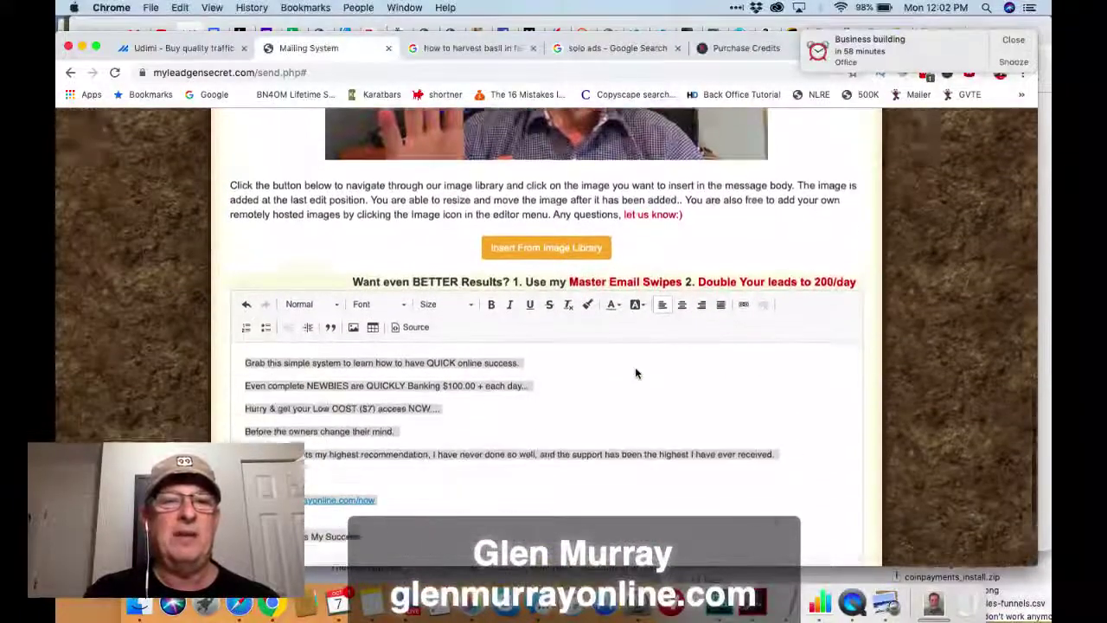
scroll(636, 381, "up", 17)
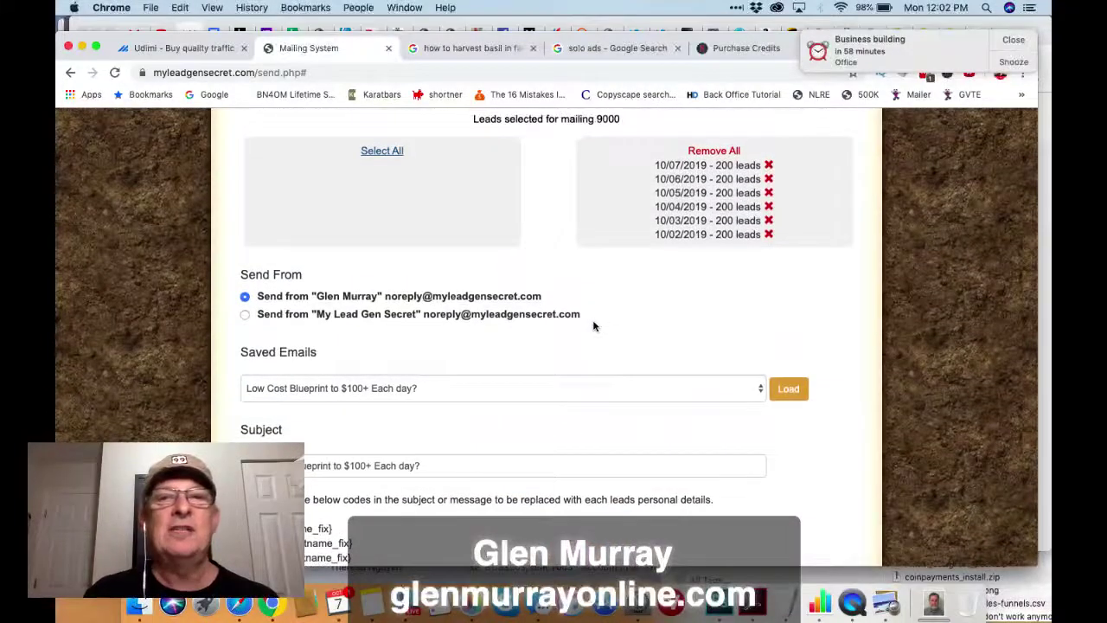
Look through the list of lead batches selected for mailing and the saved email section below it
scroll(593, 324, "up", 11)
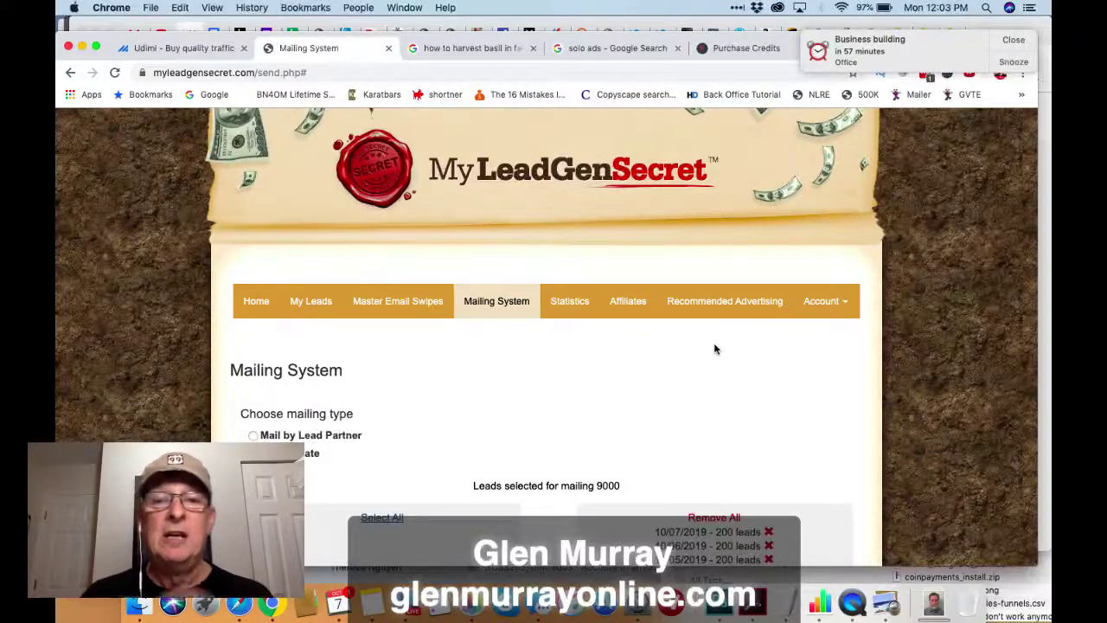
scroll(714, 349, "down", 10)
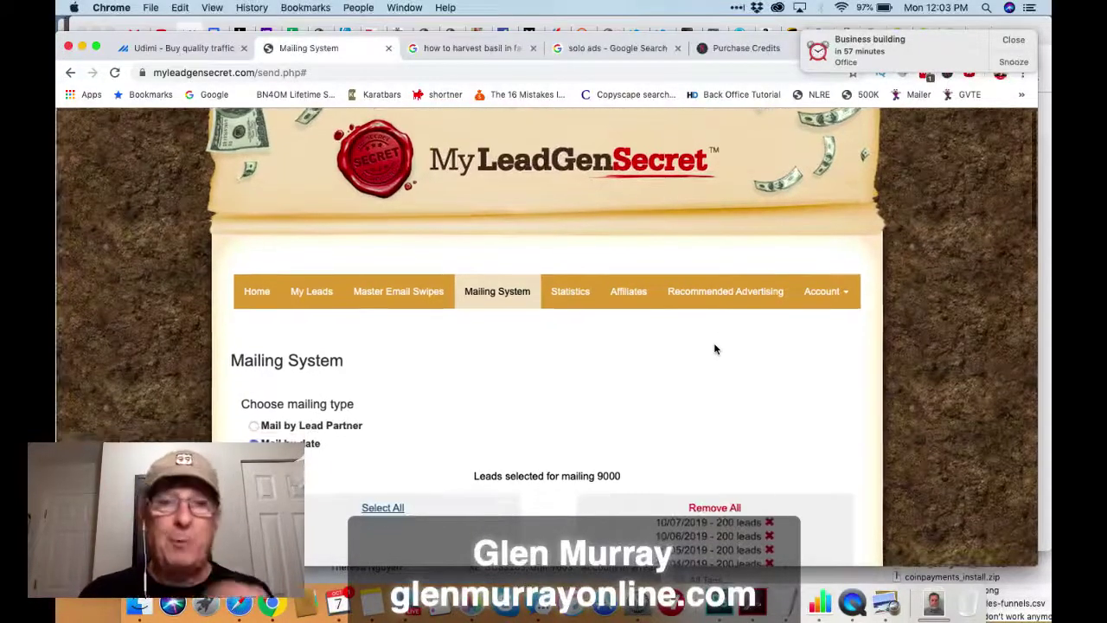
scroll(845, 380, "down", 15)
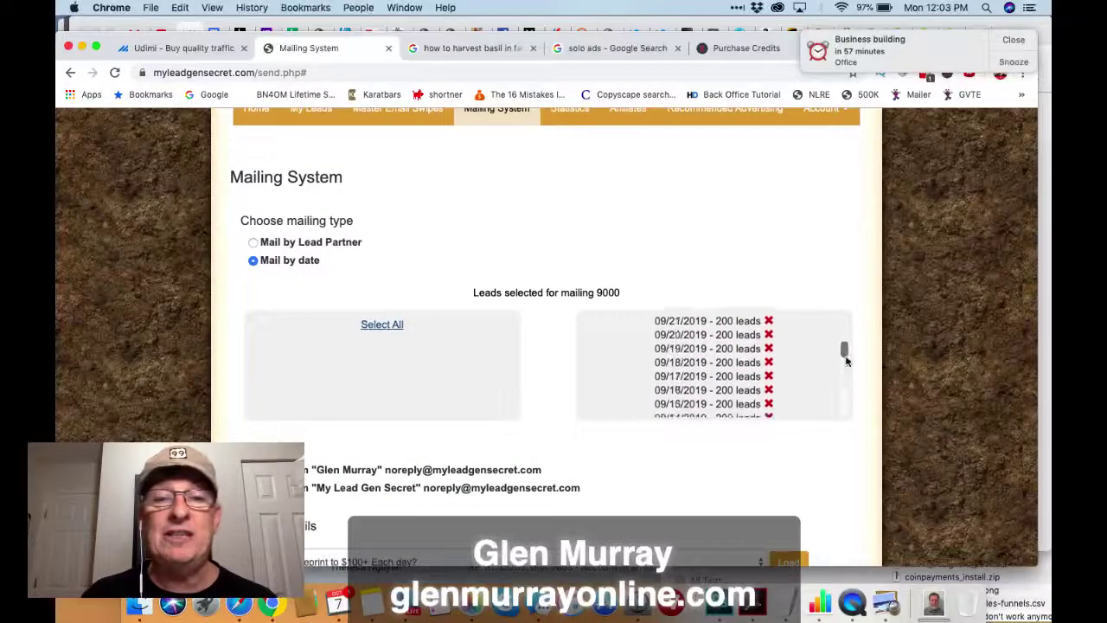
scroll(851, 410, "down", 3)
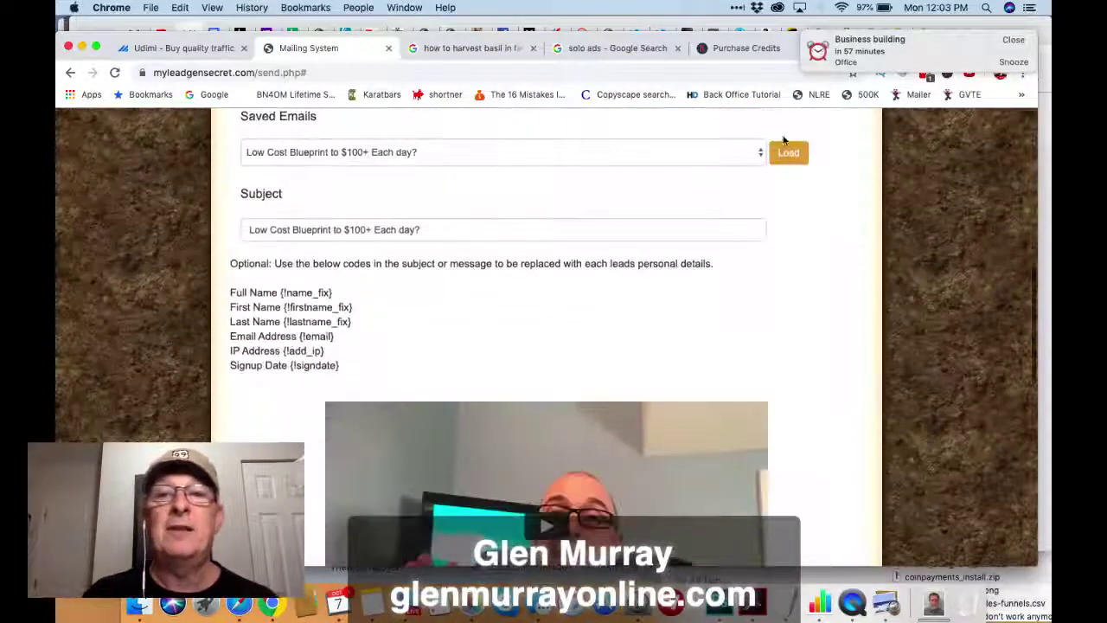
Load the saved email "#1 No Cost Blueprint to $497.00+ Each day?" into the mailing
left_click(753, 153)
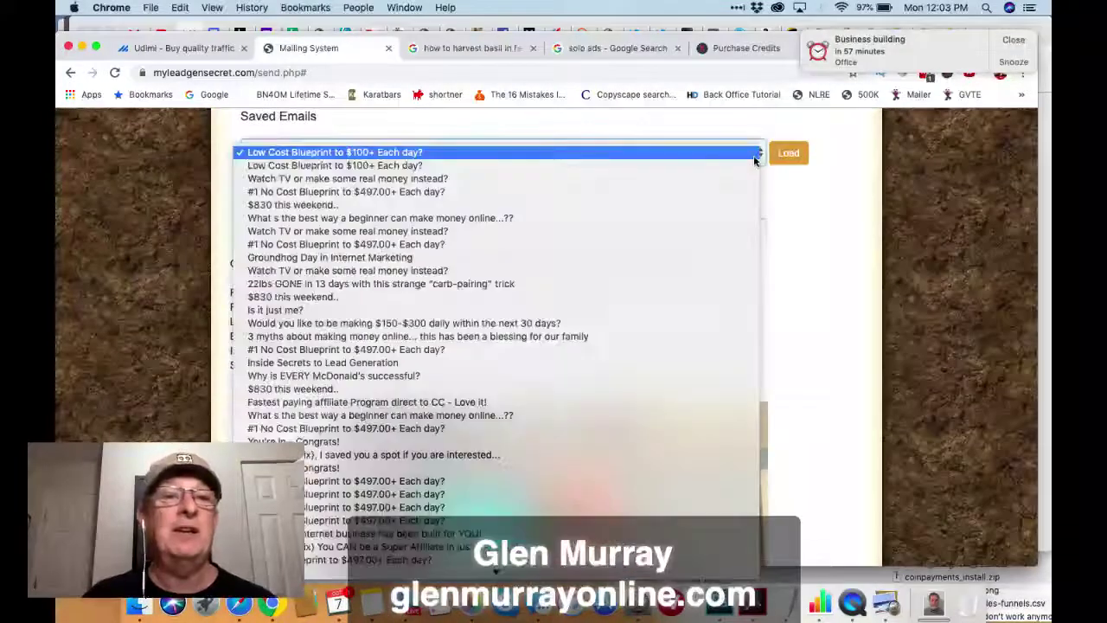
left_click(393, 192)
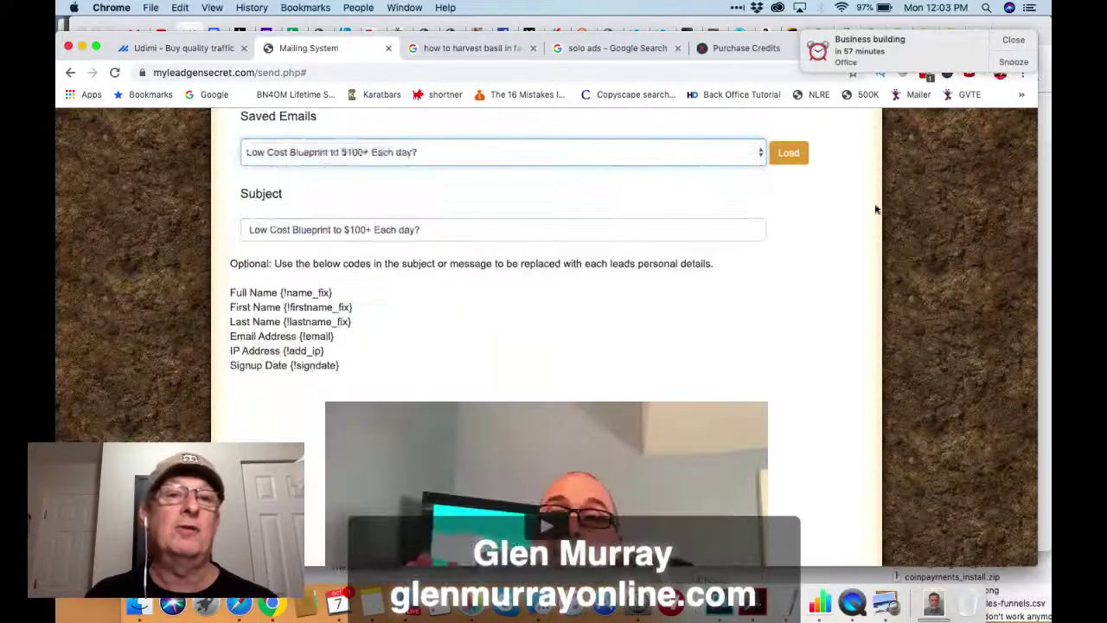
left_click(787, 153)
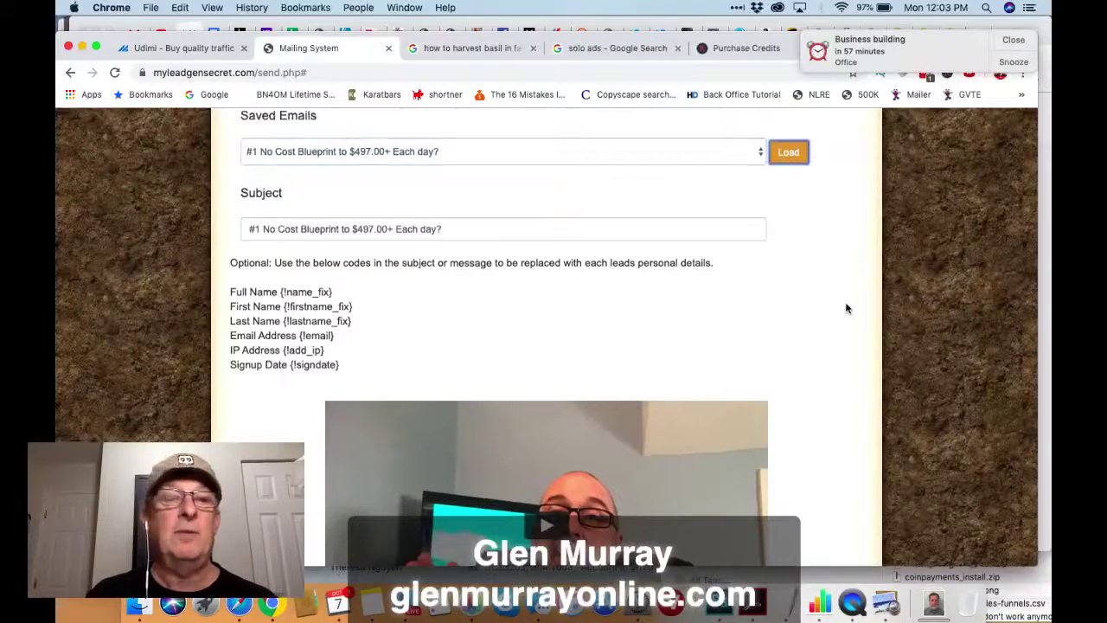
Check the URL behind the CLICK HERE link in the email body and leave the link settings without saving
scroll(845, 308, "down", 10)
scroll(845, 309, "down", 3)
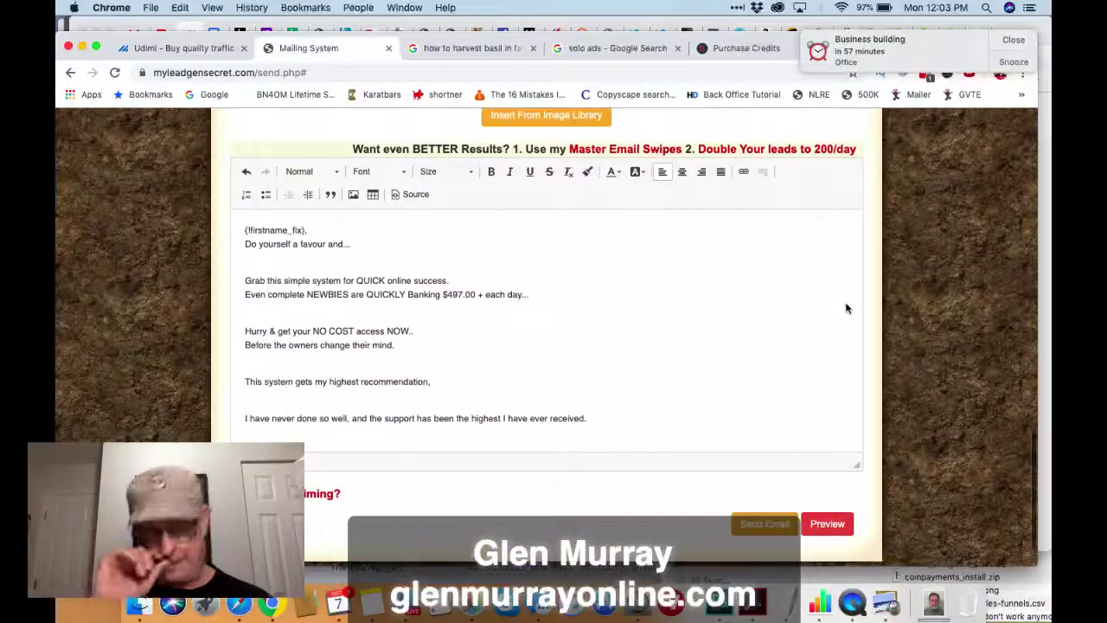
scroll(613, 333, "down", 5)
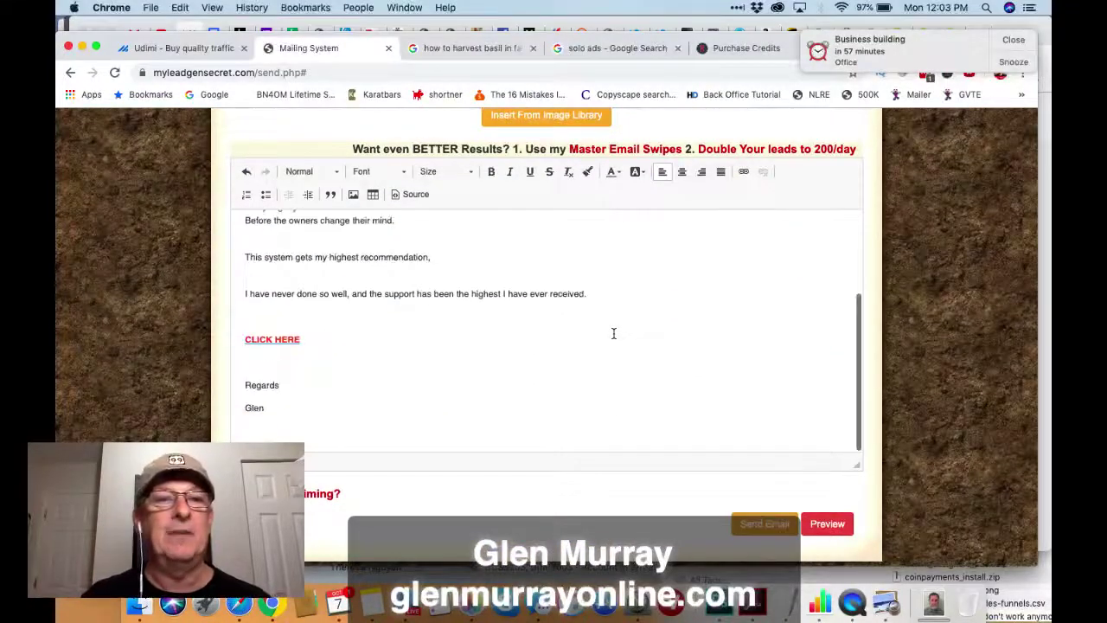
left_click(280, 340)
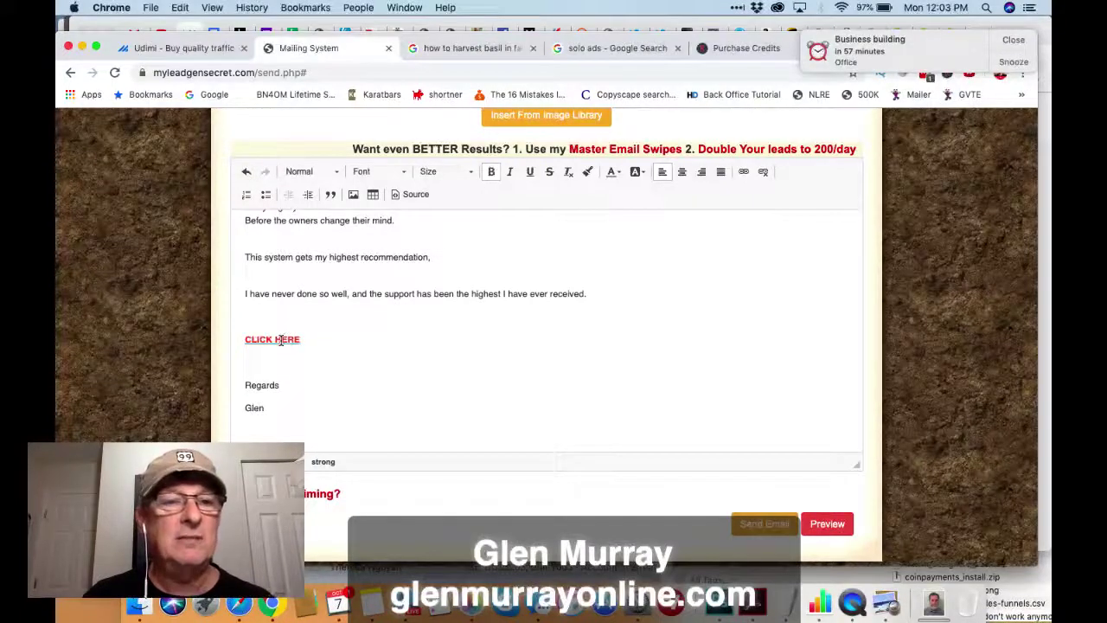
left_click(742, 171)
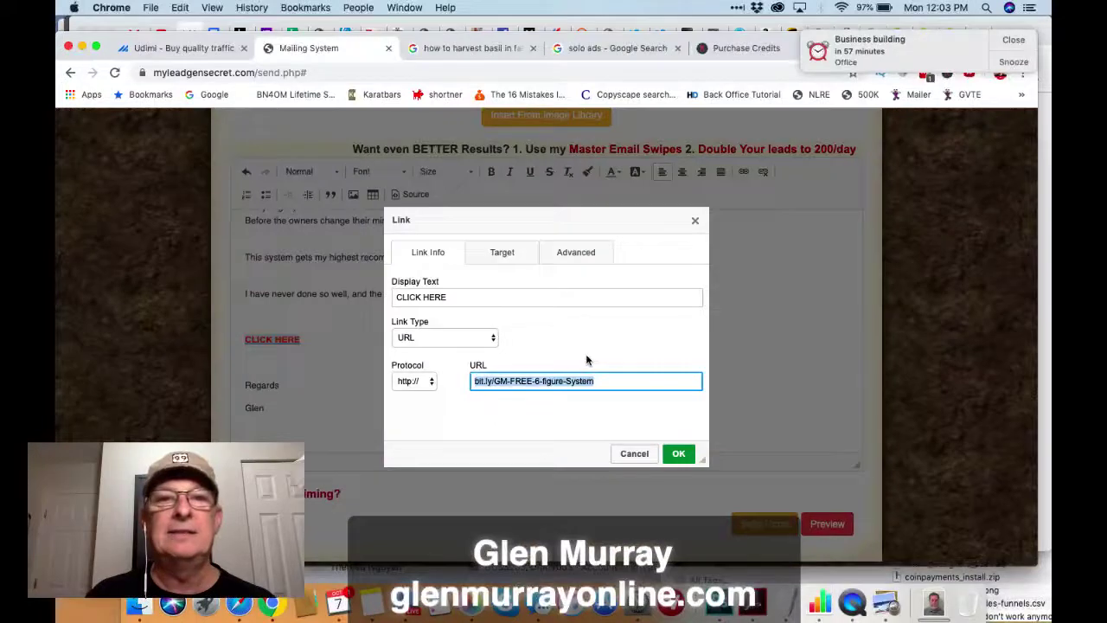
left_click(695, 221)
Review the email body and the selected lead batches, and send the email to those leads
scroll(580, 403, "up", 2)
scroll(580, 404, "down", 2)
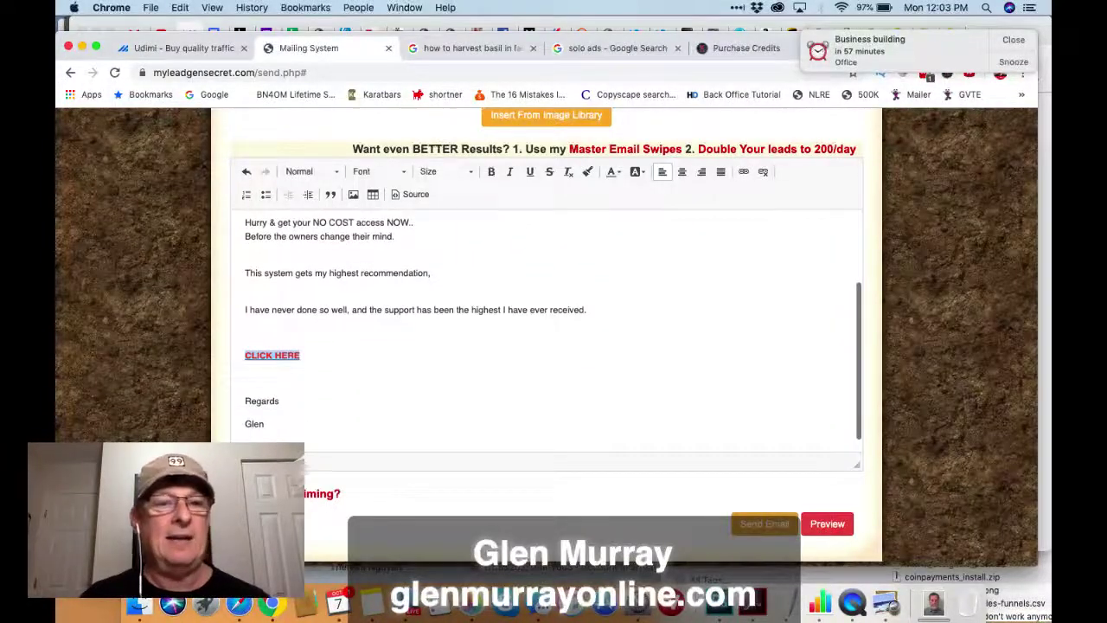
scroll(561, 383, "up", 15)
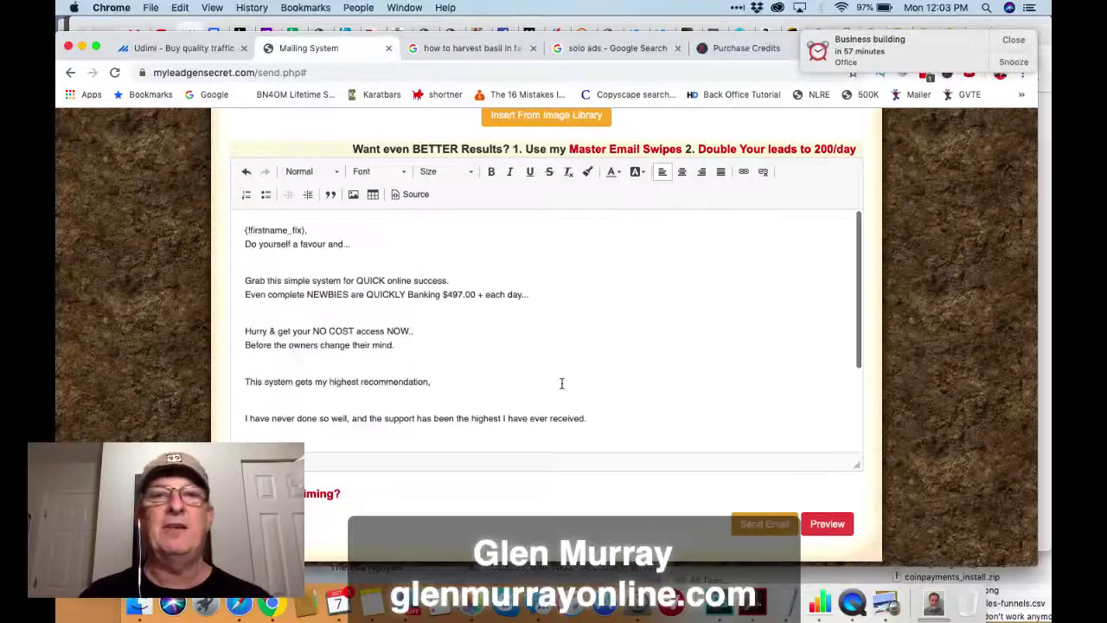
scroll(796, 266, "up", 1)
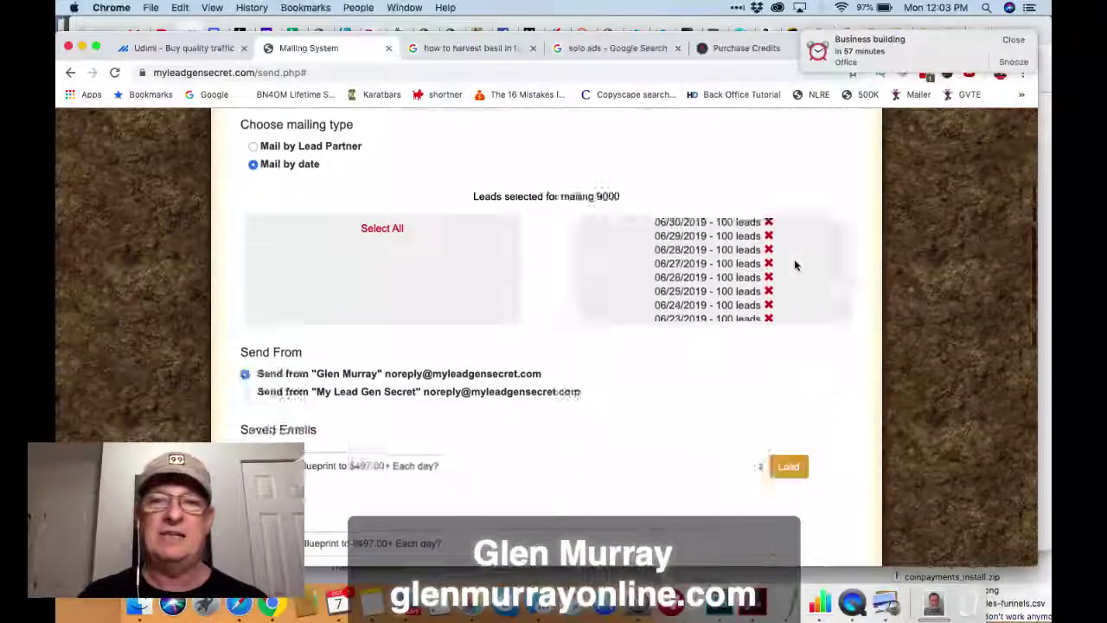
scroll(795, 265, "down", 8)
scroll(795, 265, "down", 10)
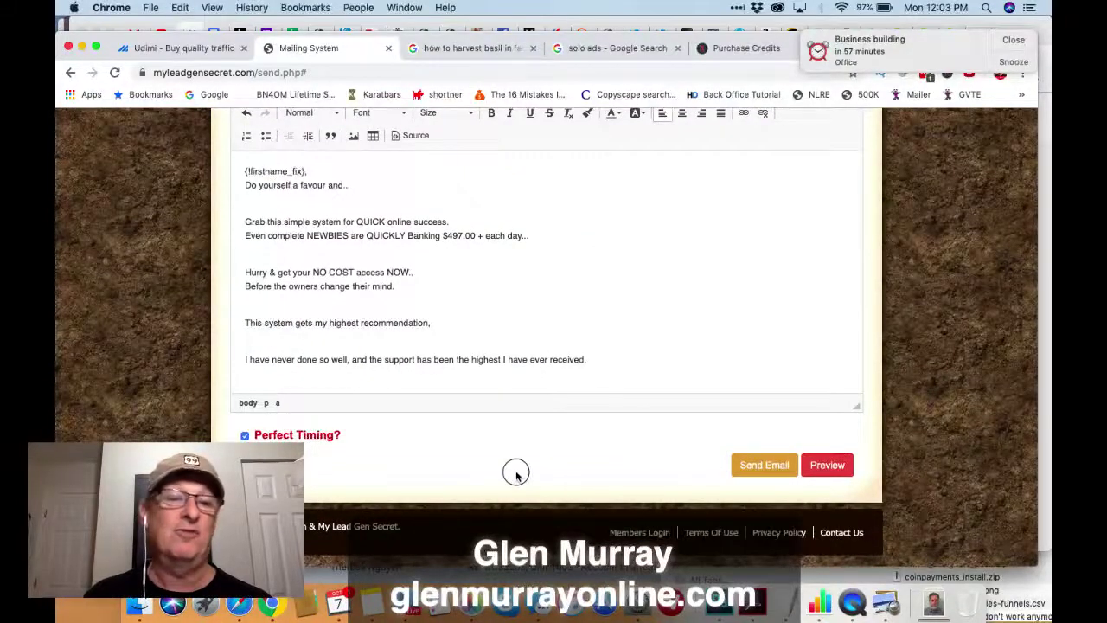
left_click(753, 464)
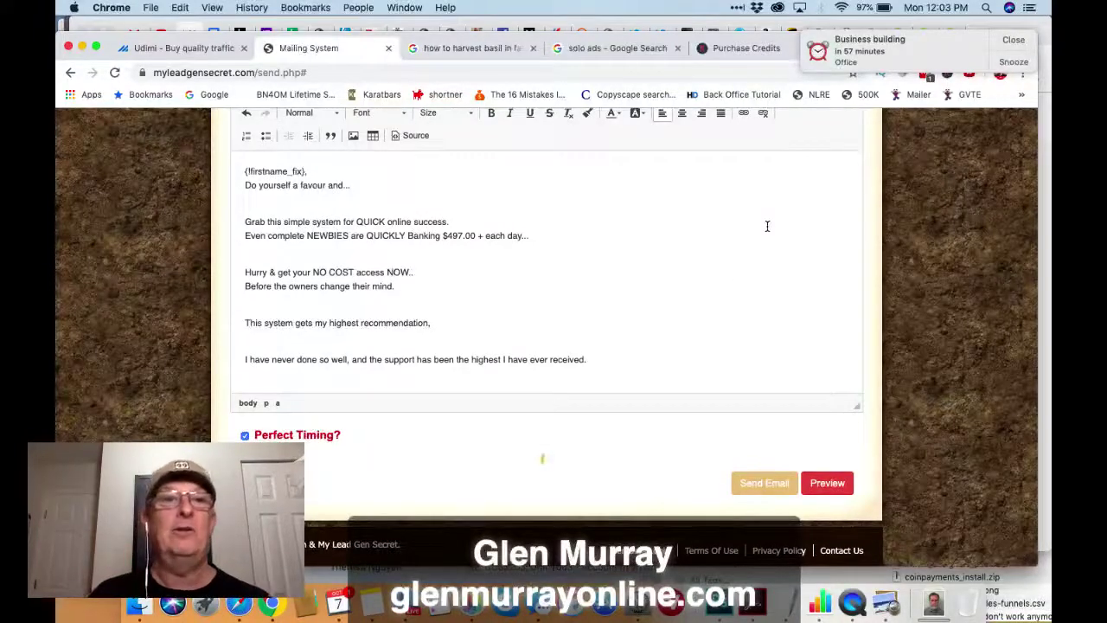
Switch to Udimi and open the list of own solo orders
left_click(187, 48)
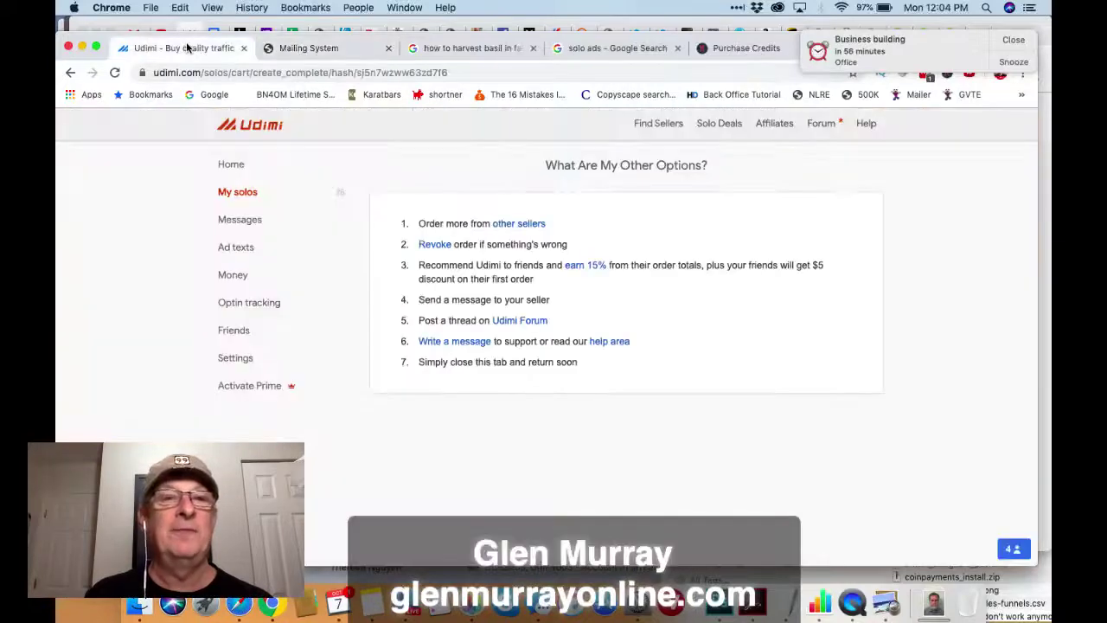
left_click(239, 196)
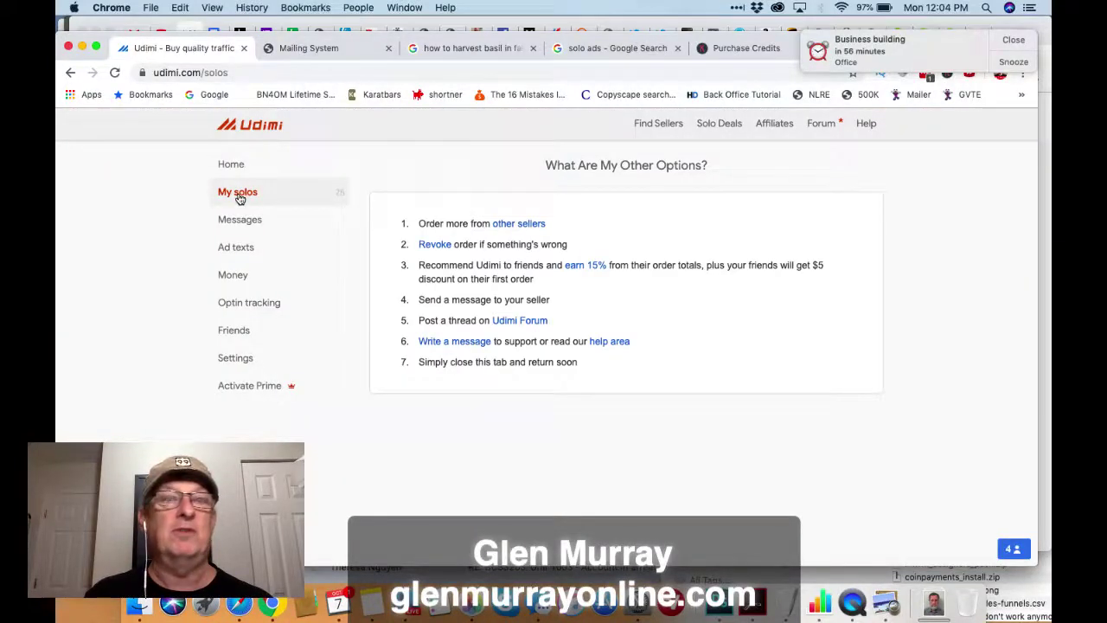